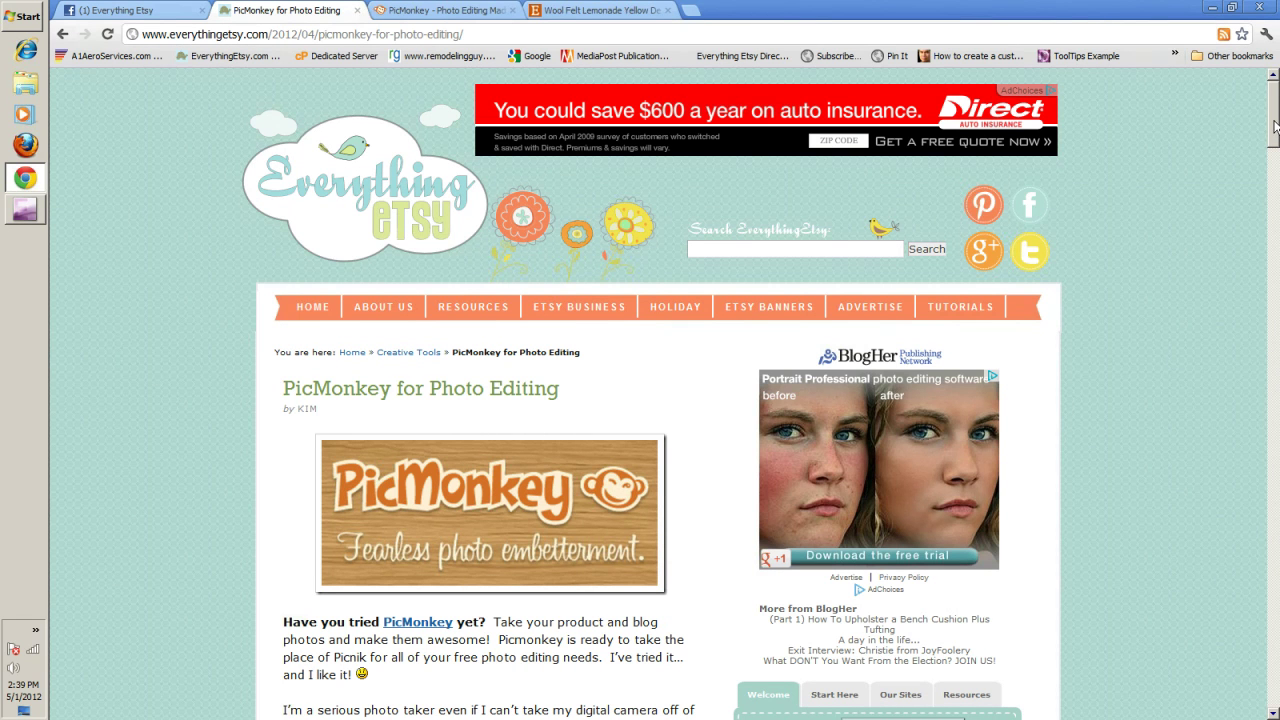
Scroll the PicMonkey blog post and glance at the Everything Etsy Facebook and PicMonkey home tabs.
drag(1275, 125, 1275, 162)
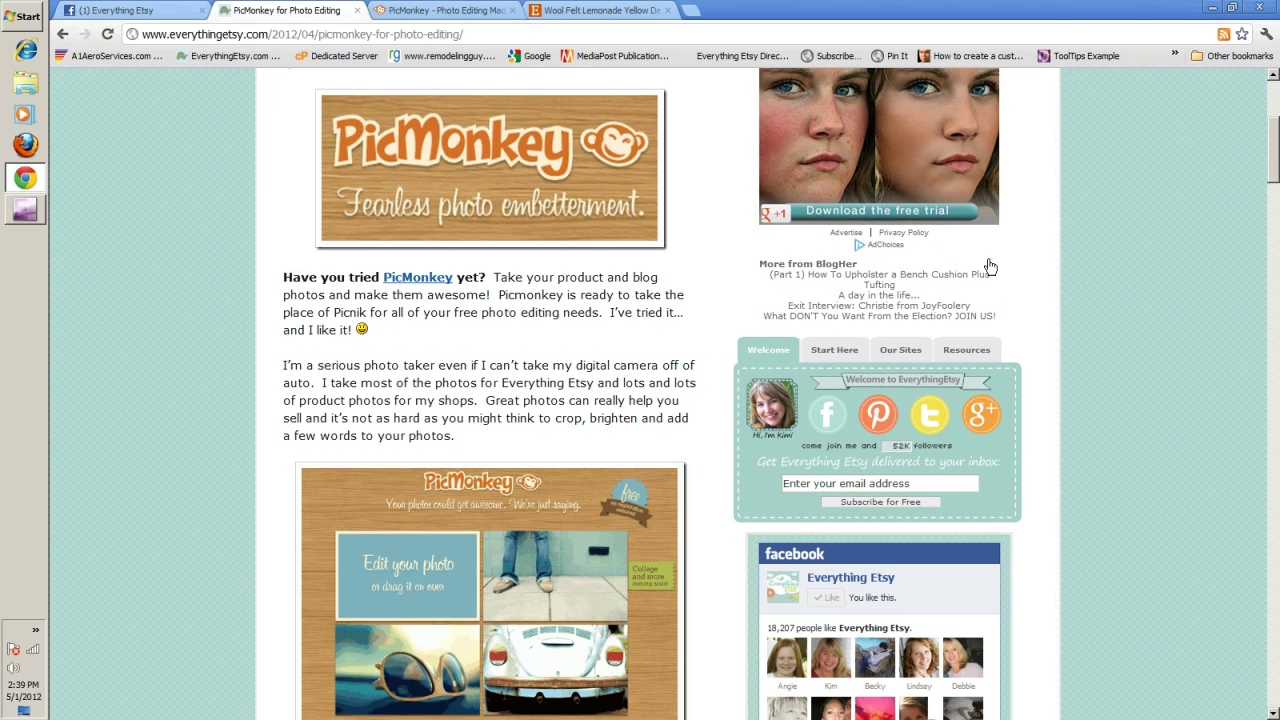
drag(1275, 145, 1275, 113)
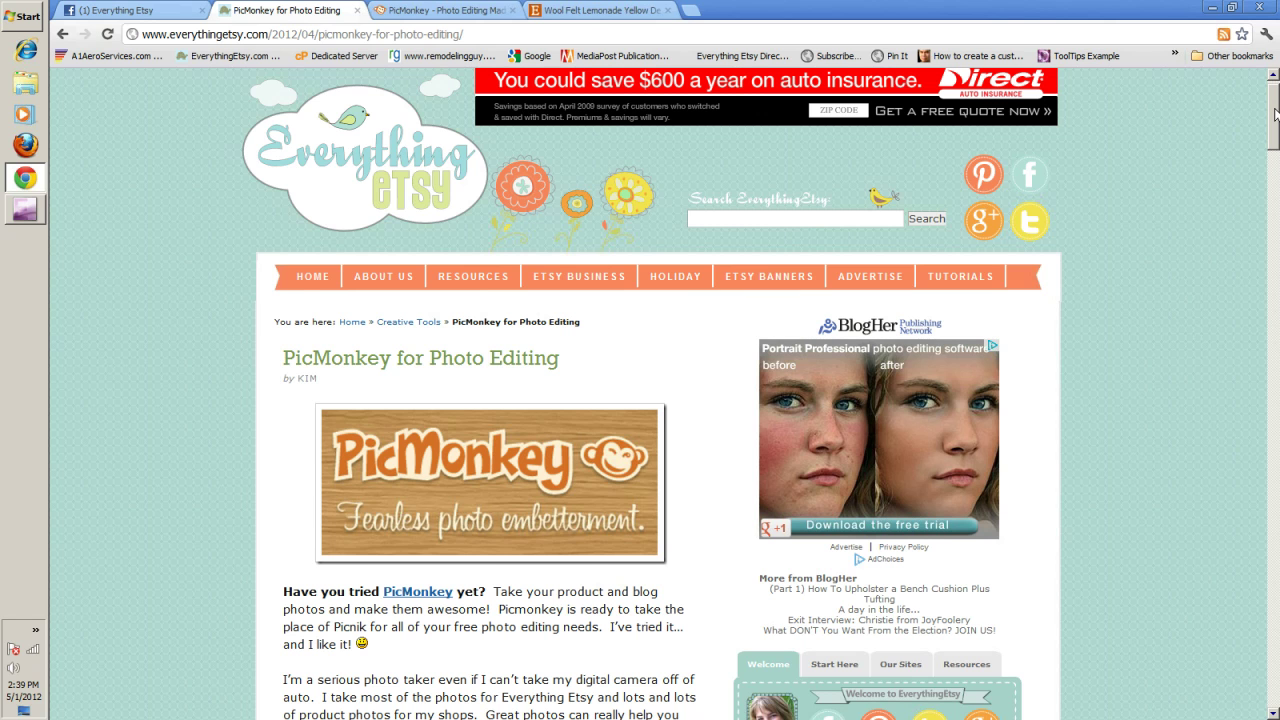
click(125, 10)
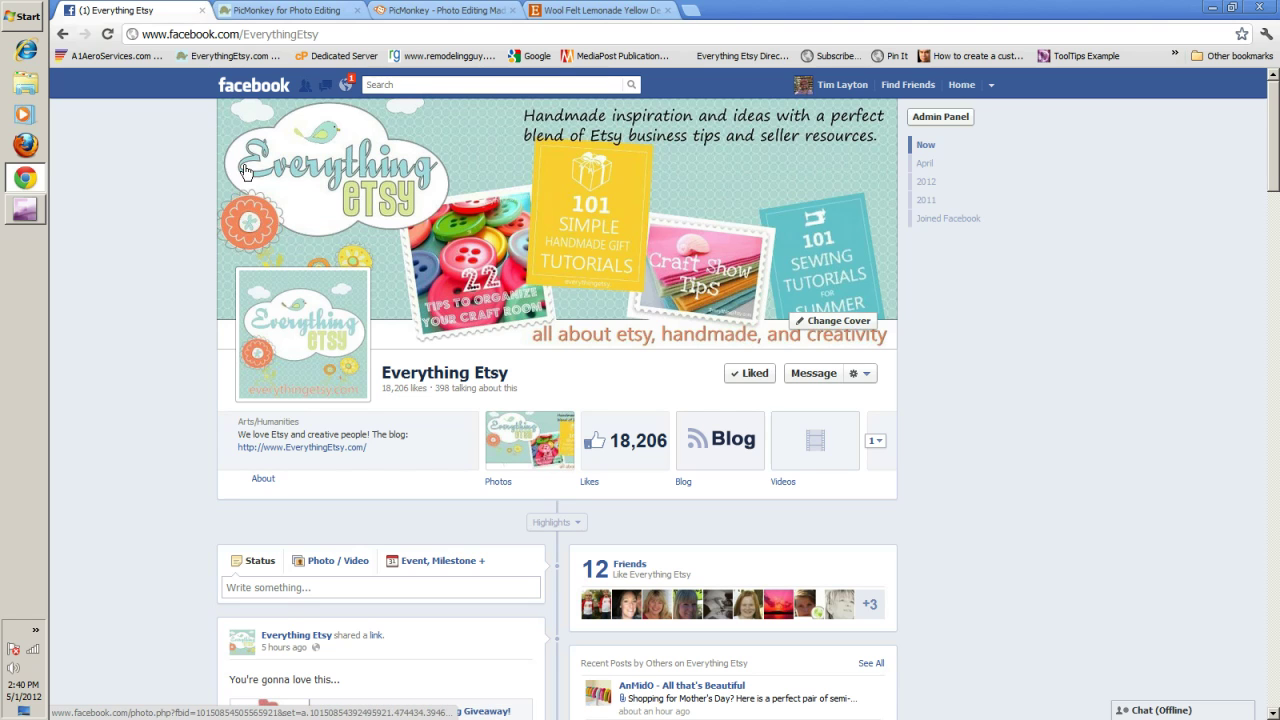
click(417, 12)
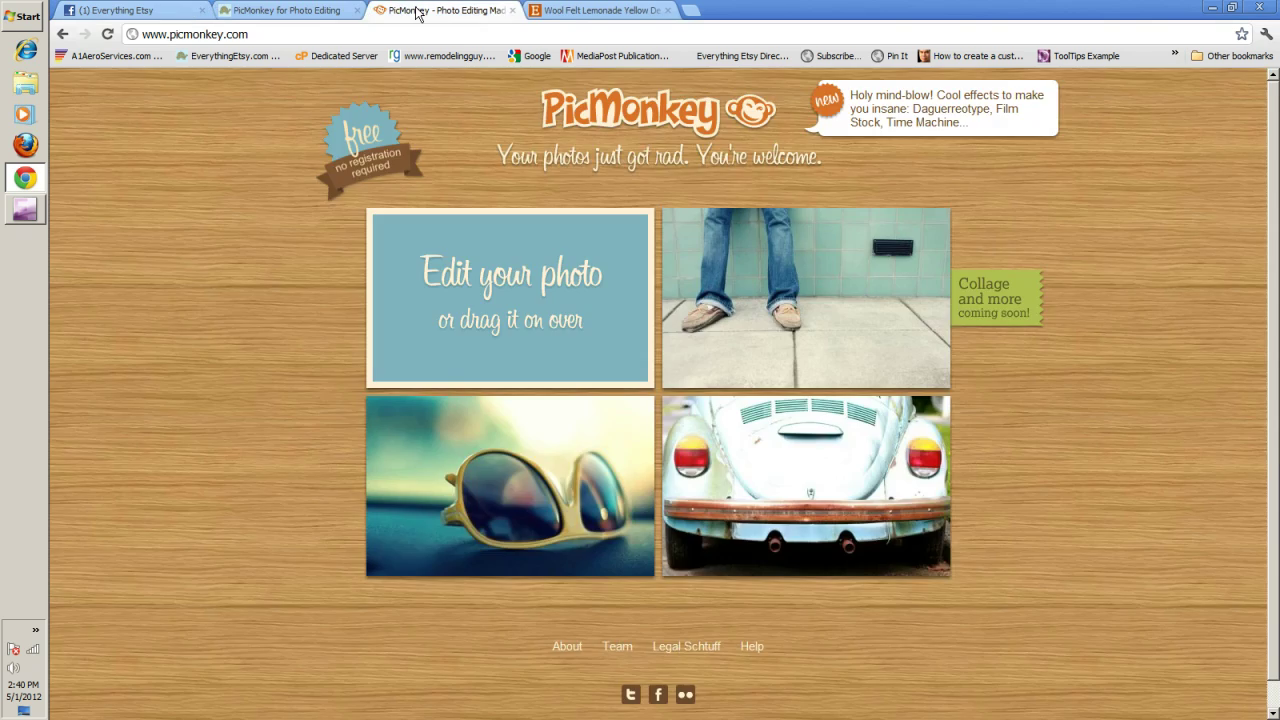
click(290, 10)
drag(1275, 120, 1263, 521)
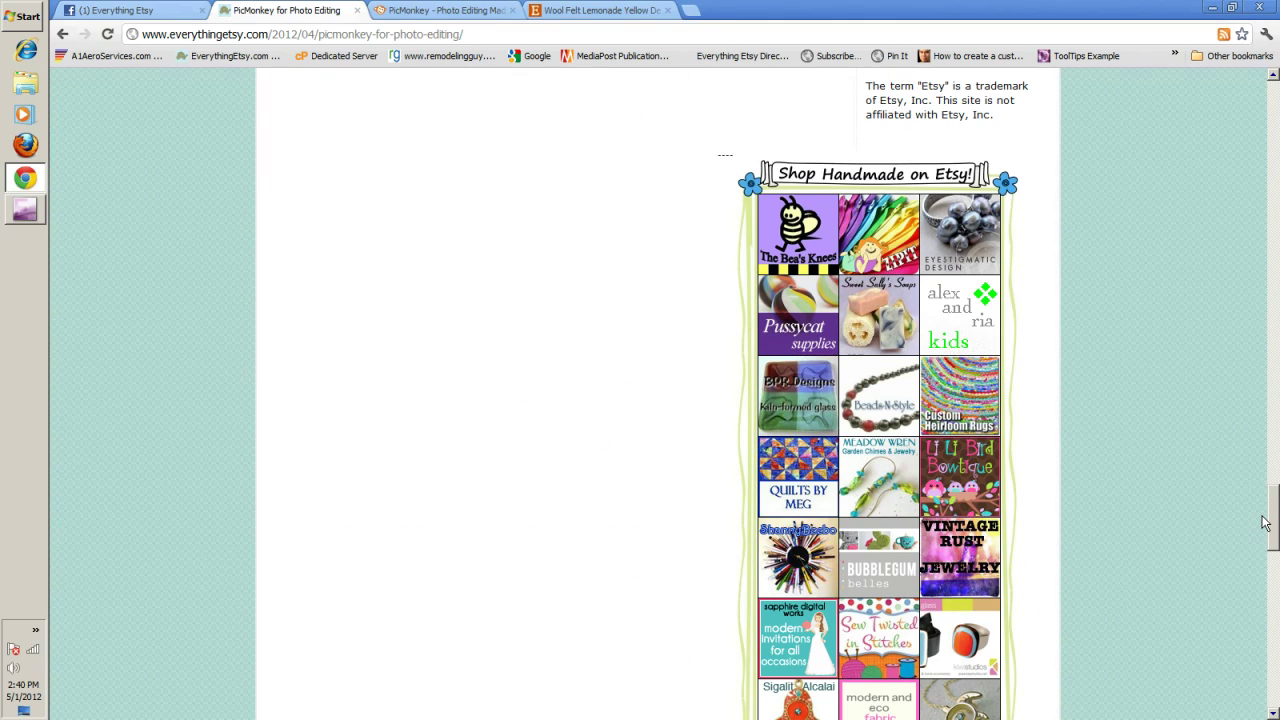
drag(1263, 522, 1272, 110)
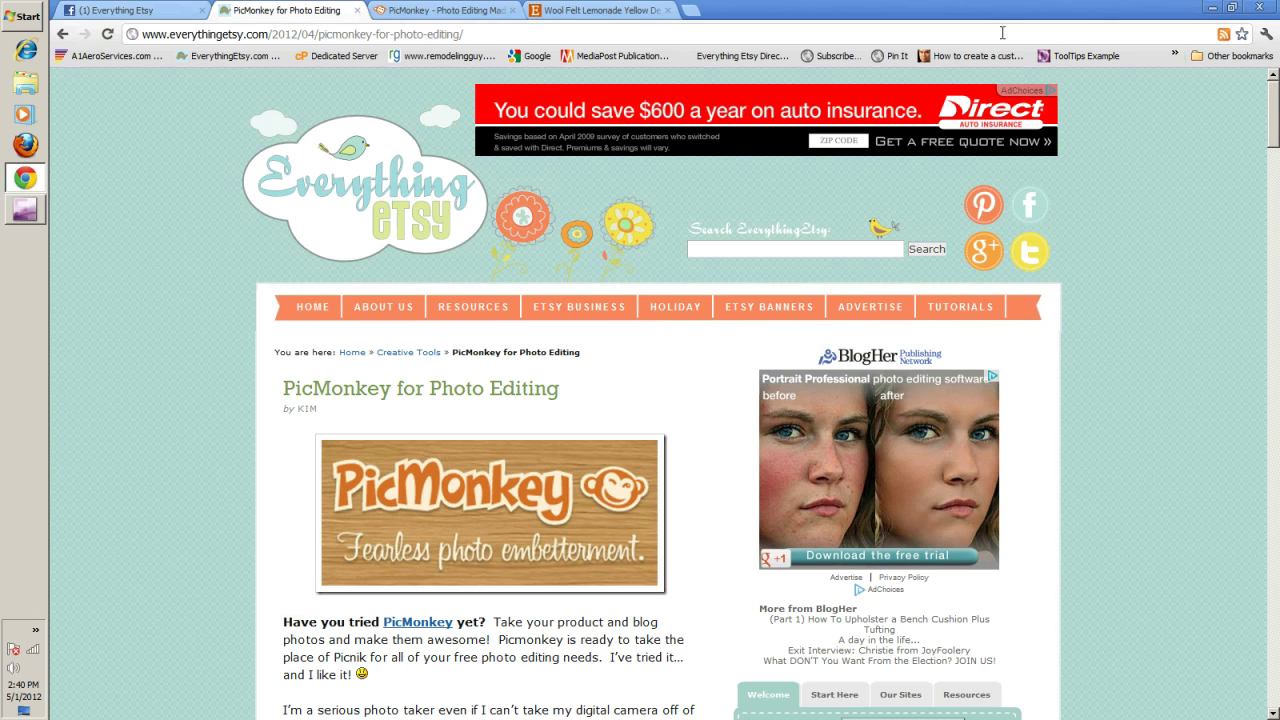
Go from the Wool Felt Lemonade Yellow listing to the seller's shop, then back to PicMonkey.
click(620, 12)
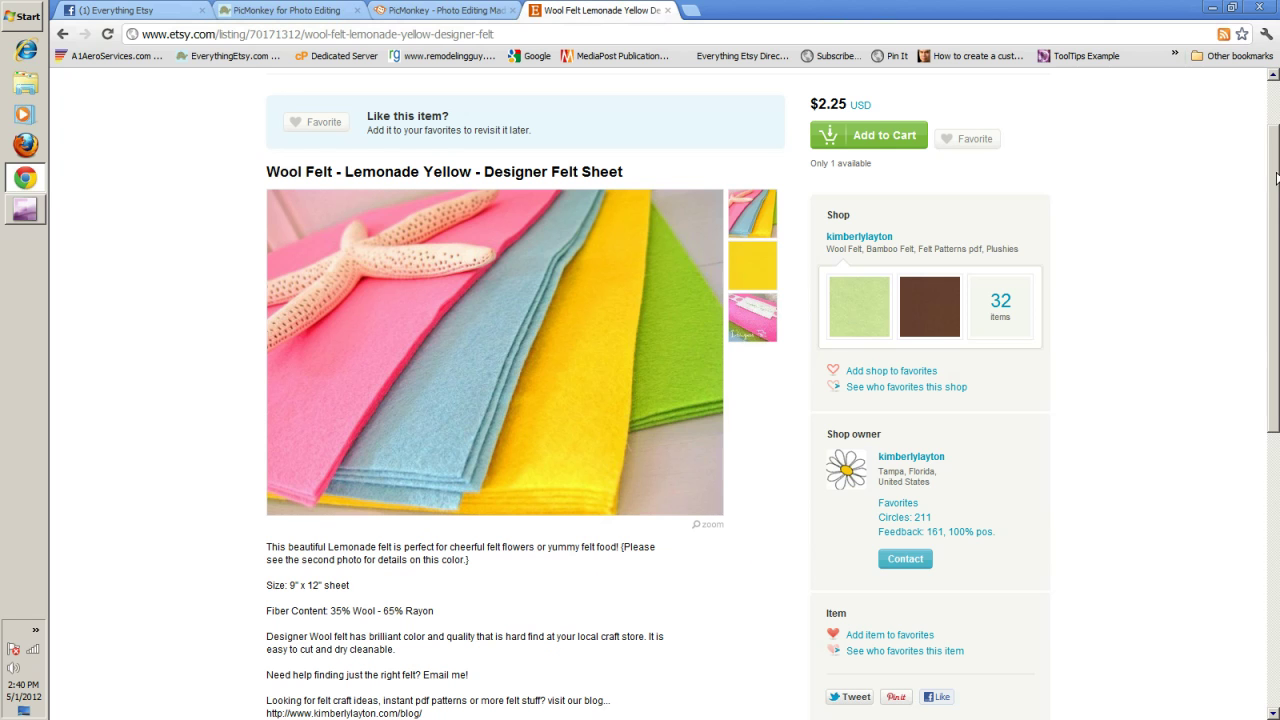
click(859, 238)
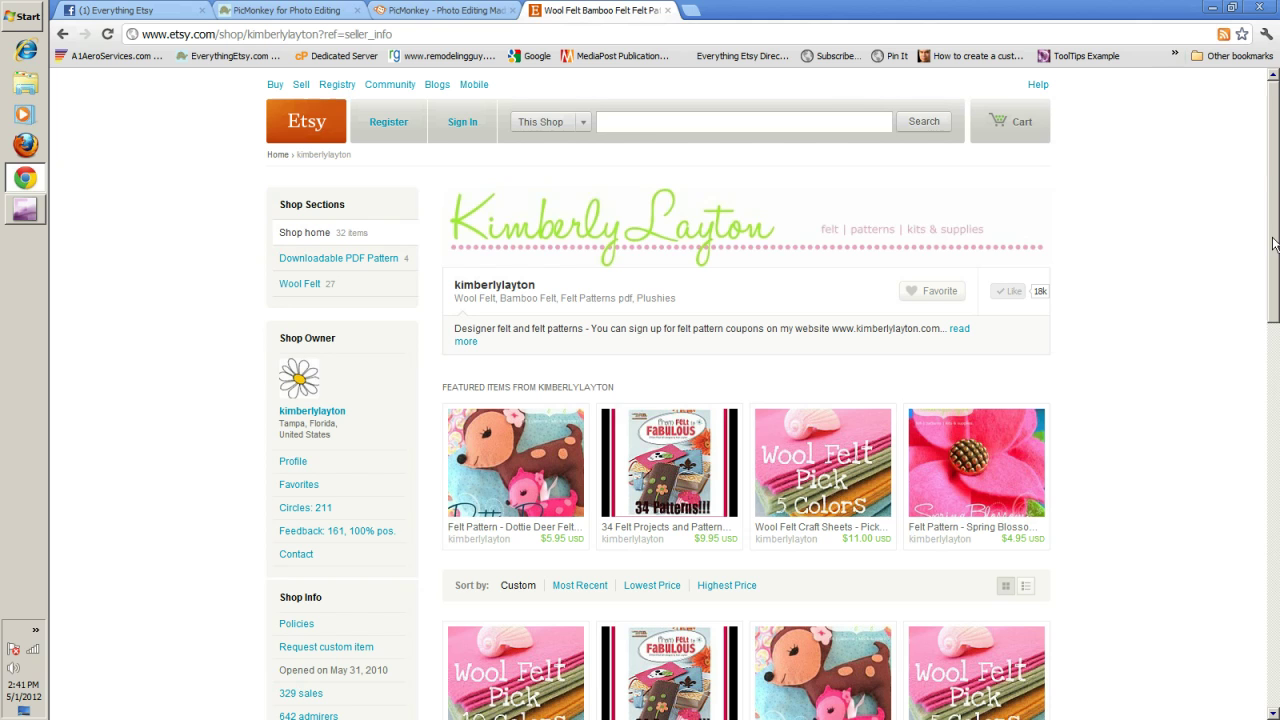
click(421, 12)
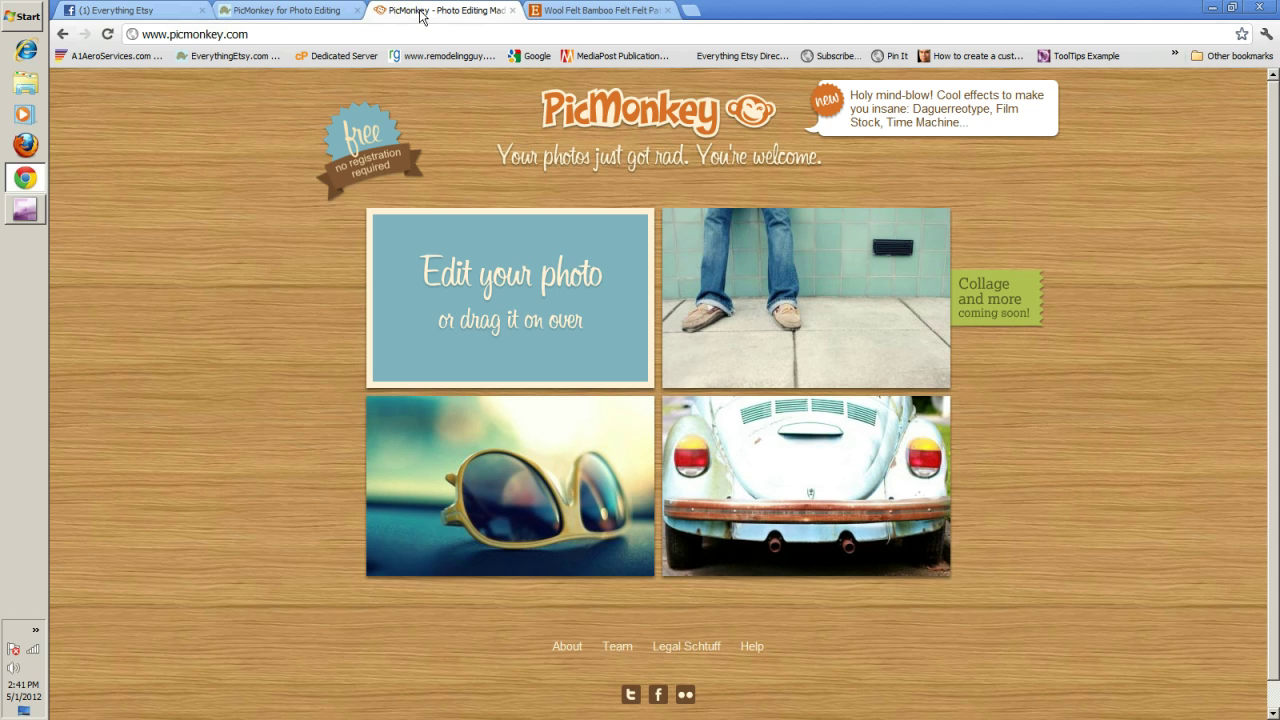
Open Google_Plus_Profile_200x200 from the Everything Etsy Blanks folder in the photo editor.
click(491, 316)
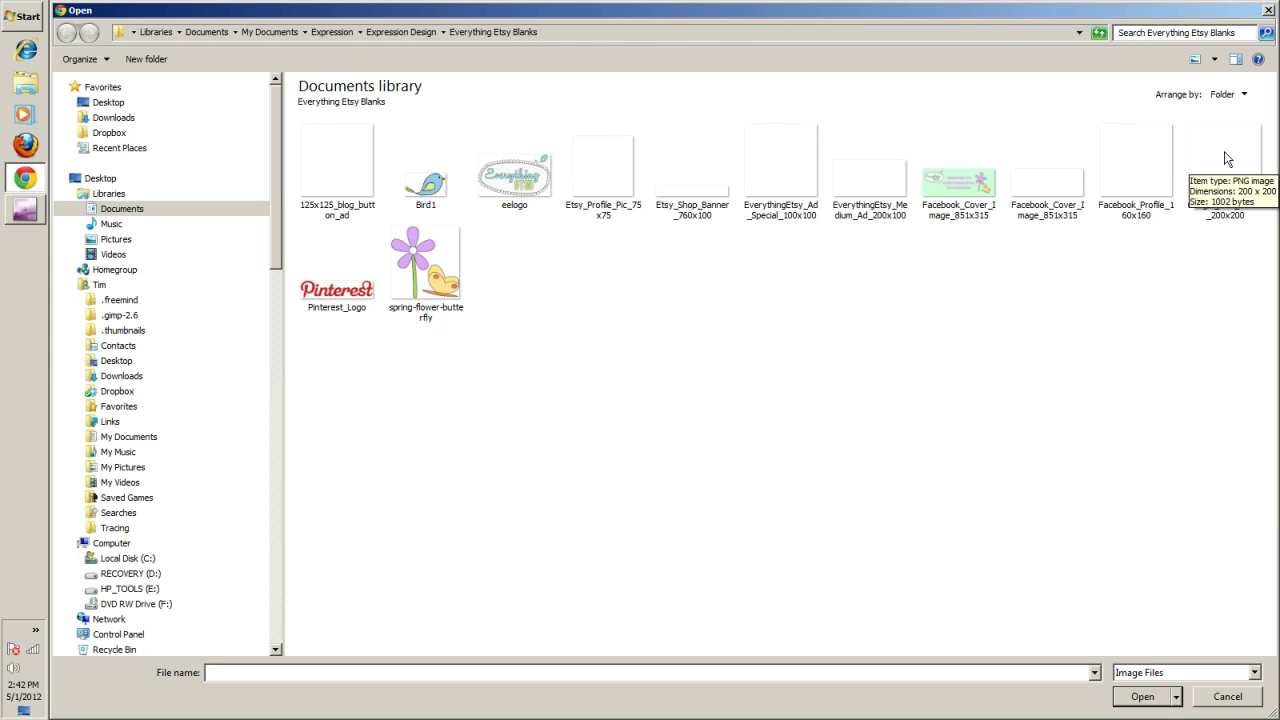
double_click(1224, 151)
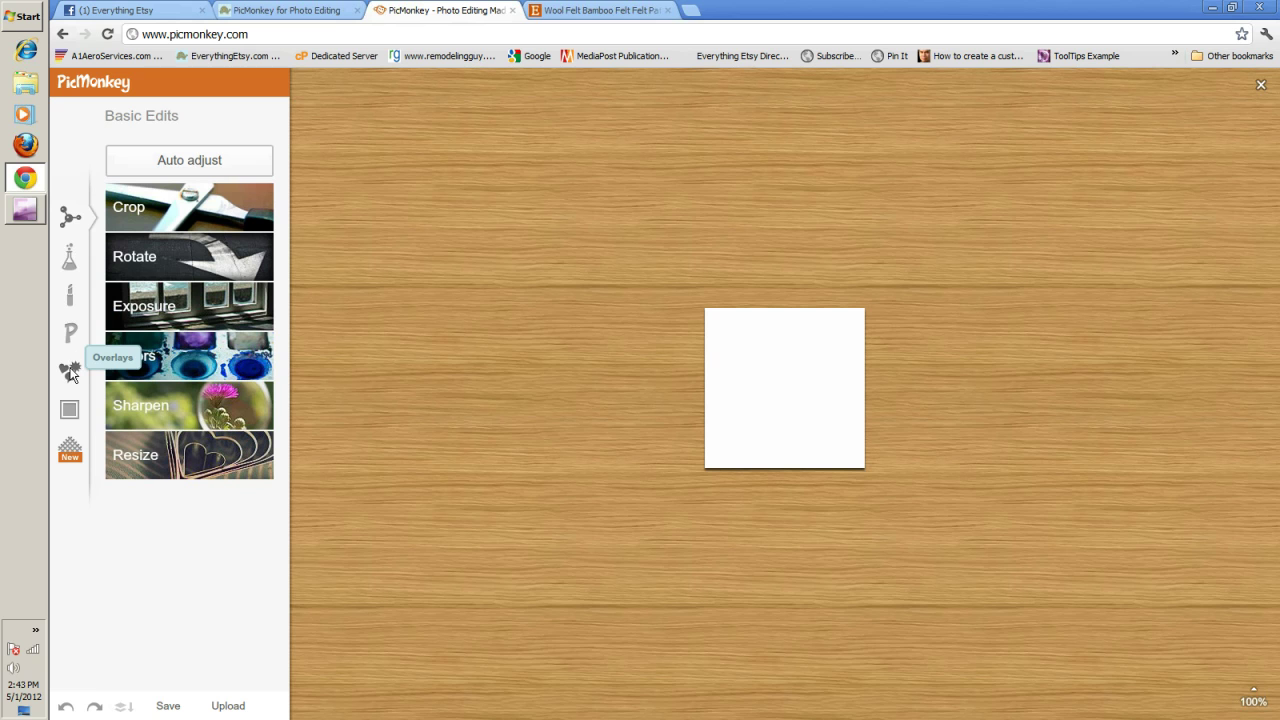
Show the Overlays panel with its Geometric, Hearts, Stars and other categories.
click(70, 372)
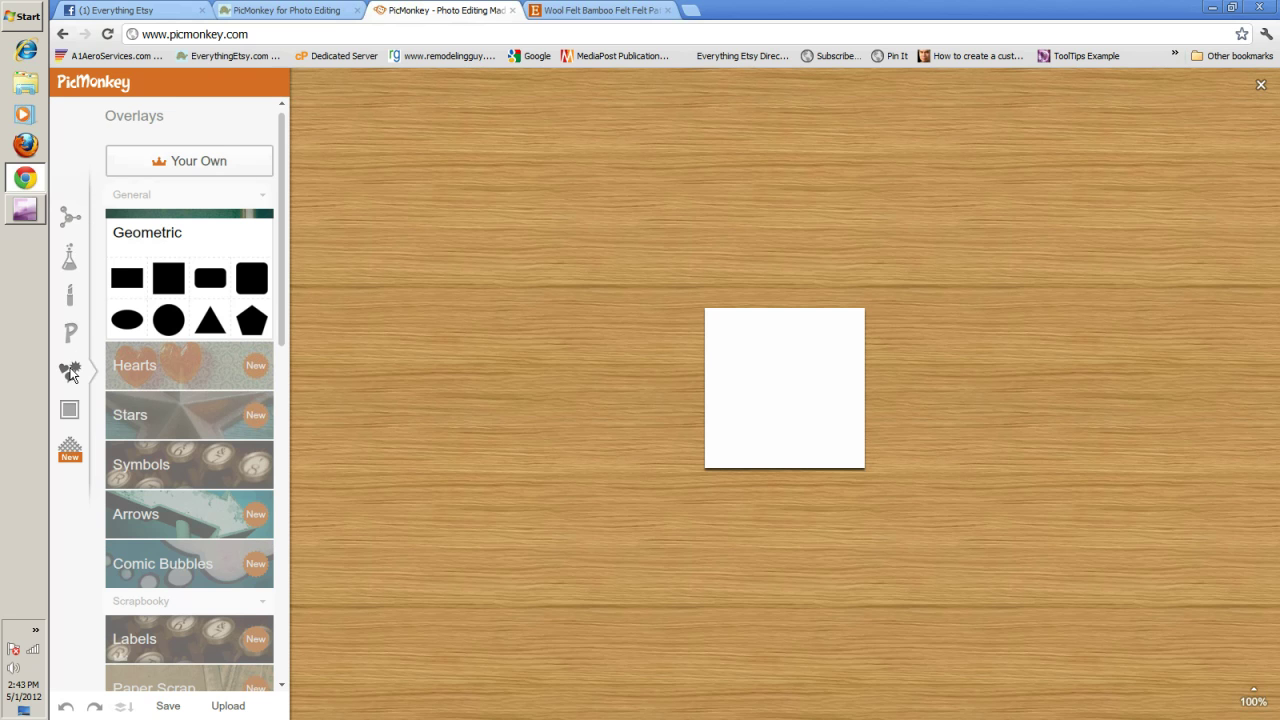
Add spring-flower-butterfly as your own overlay and enlarge it toward the lower right.
click(183, 163)
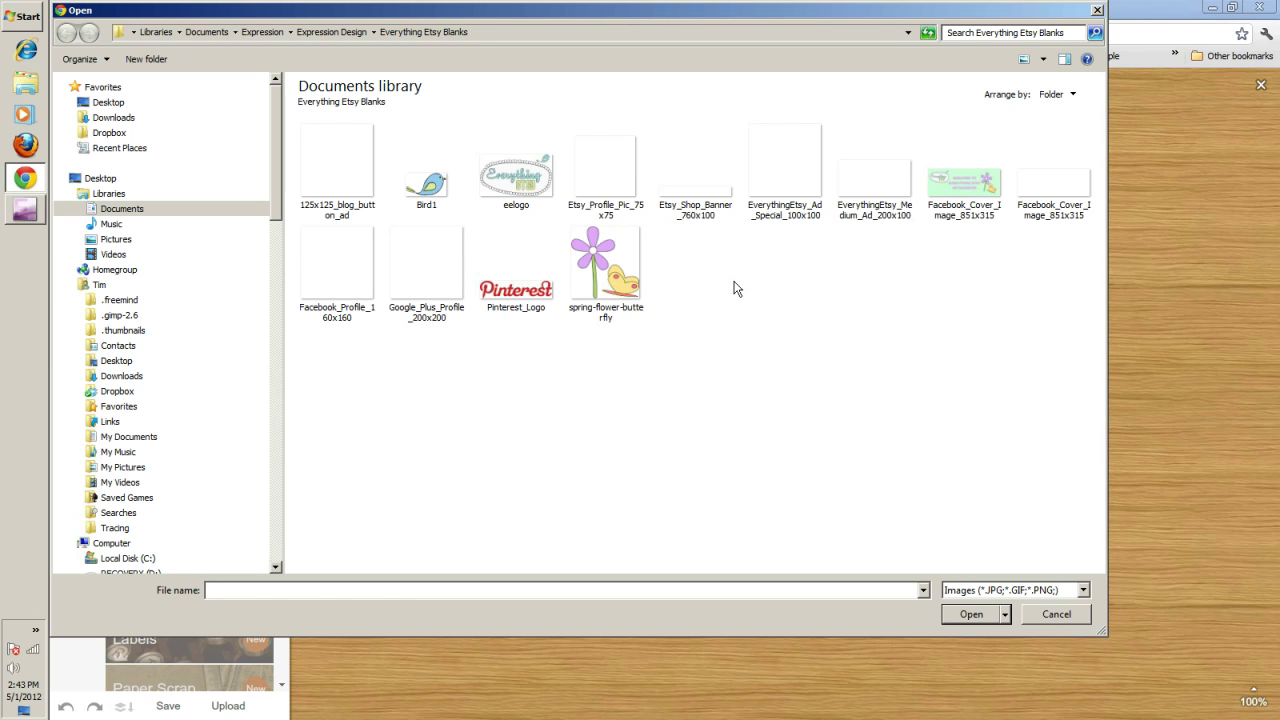
double_click(598, 258)
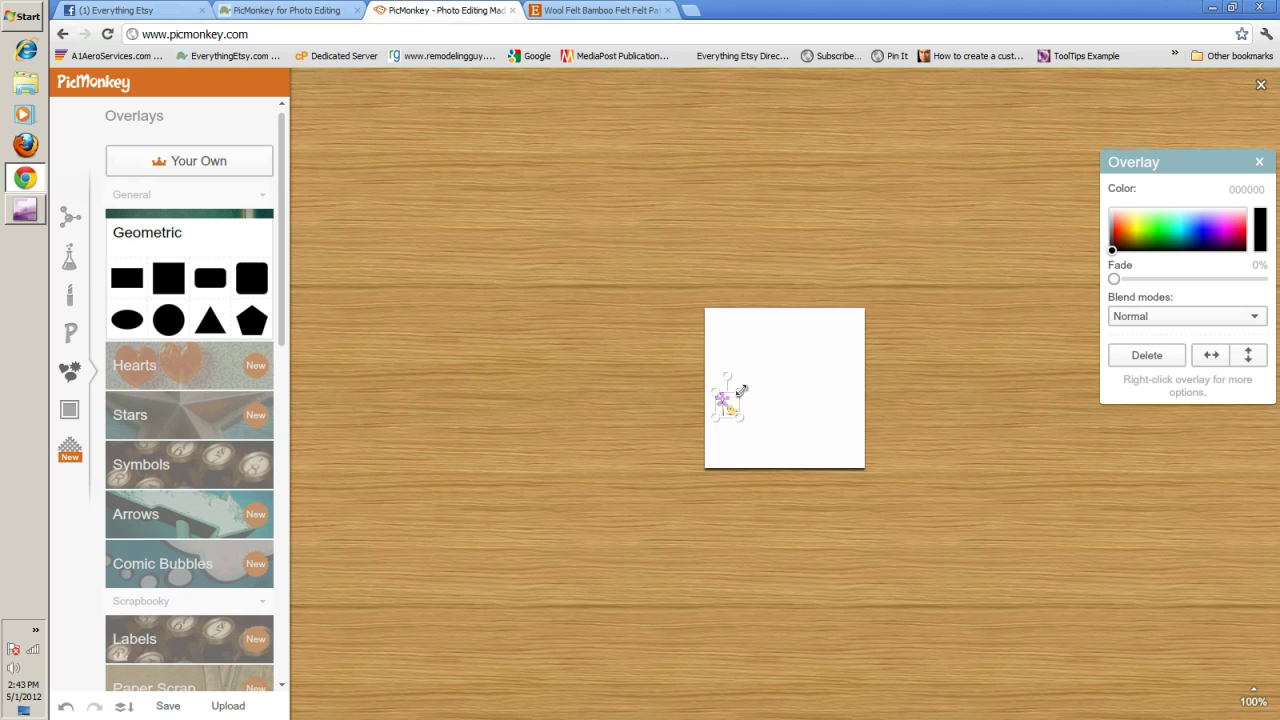
drag(741, 388, 779, 353)
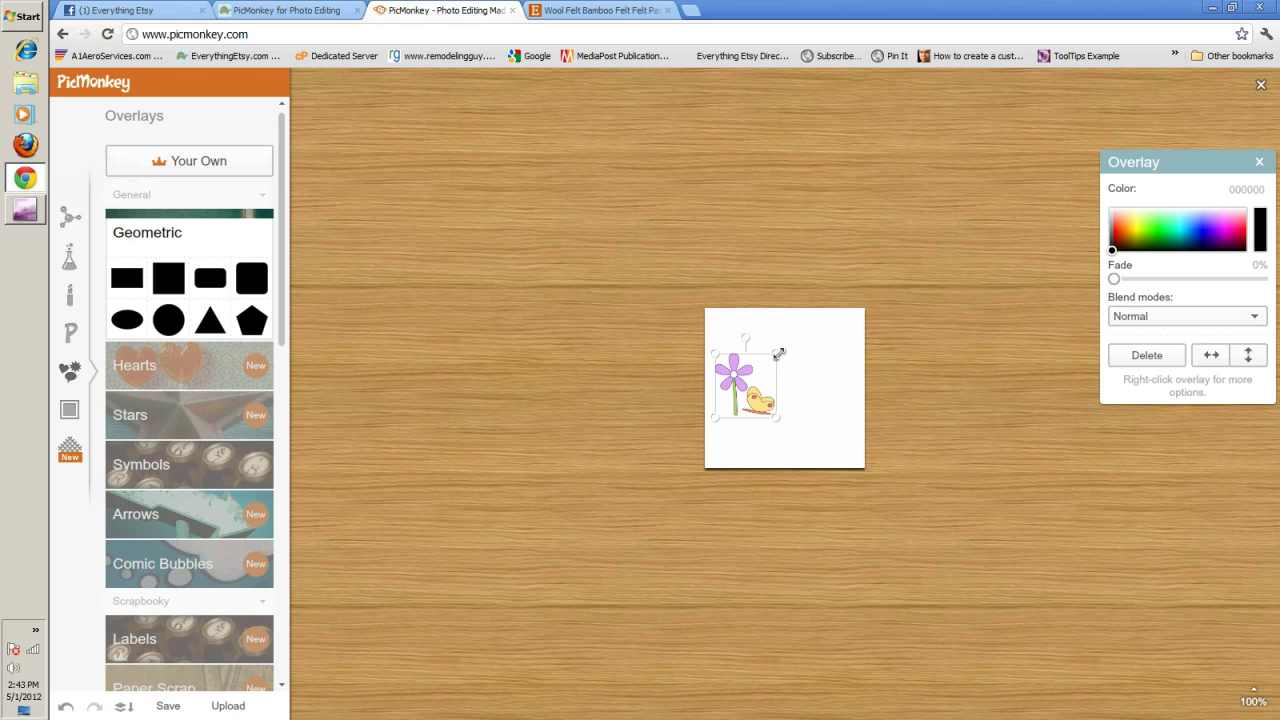
drag(779, 353, 804, 410)
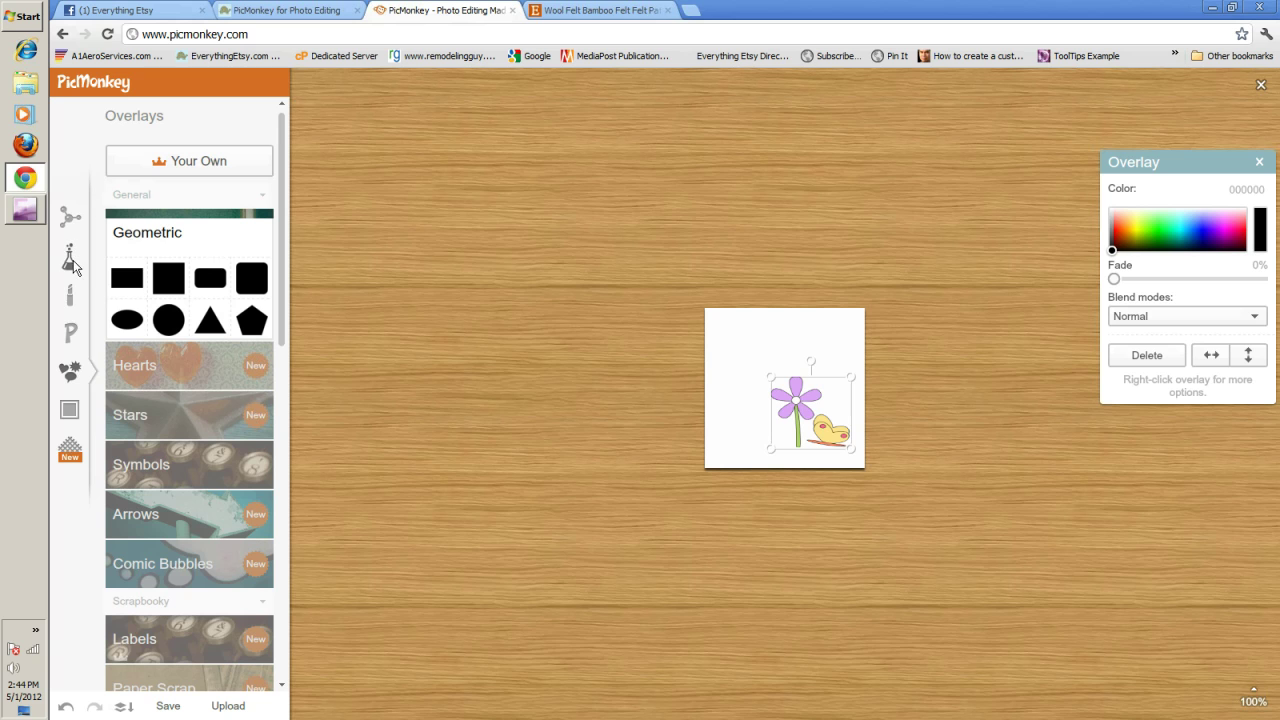
Stretch a Geometric rectangle along the bottom and colour it lime green 7FF500.
drag(127, 278, 705, 424)
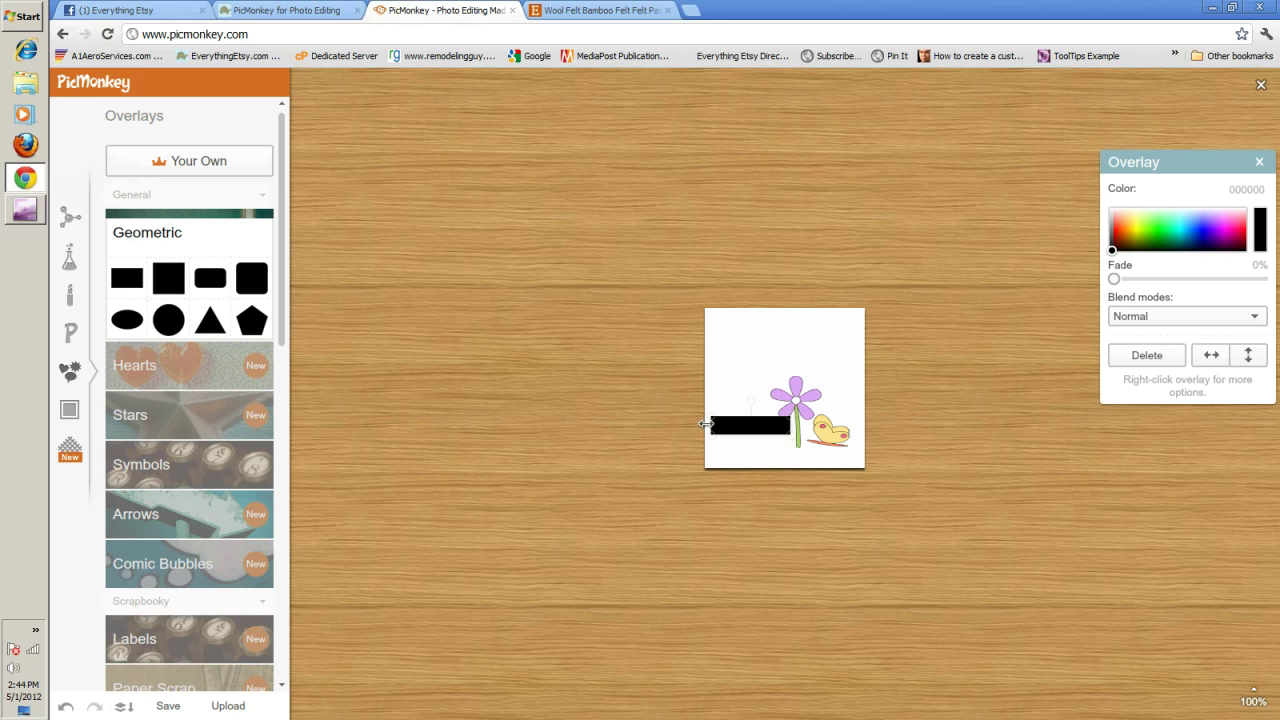
drag(792, 426, 816, 460)
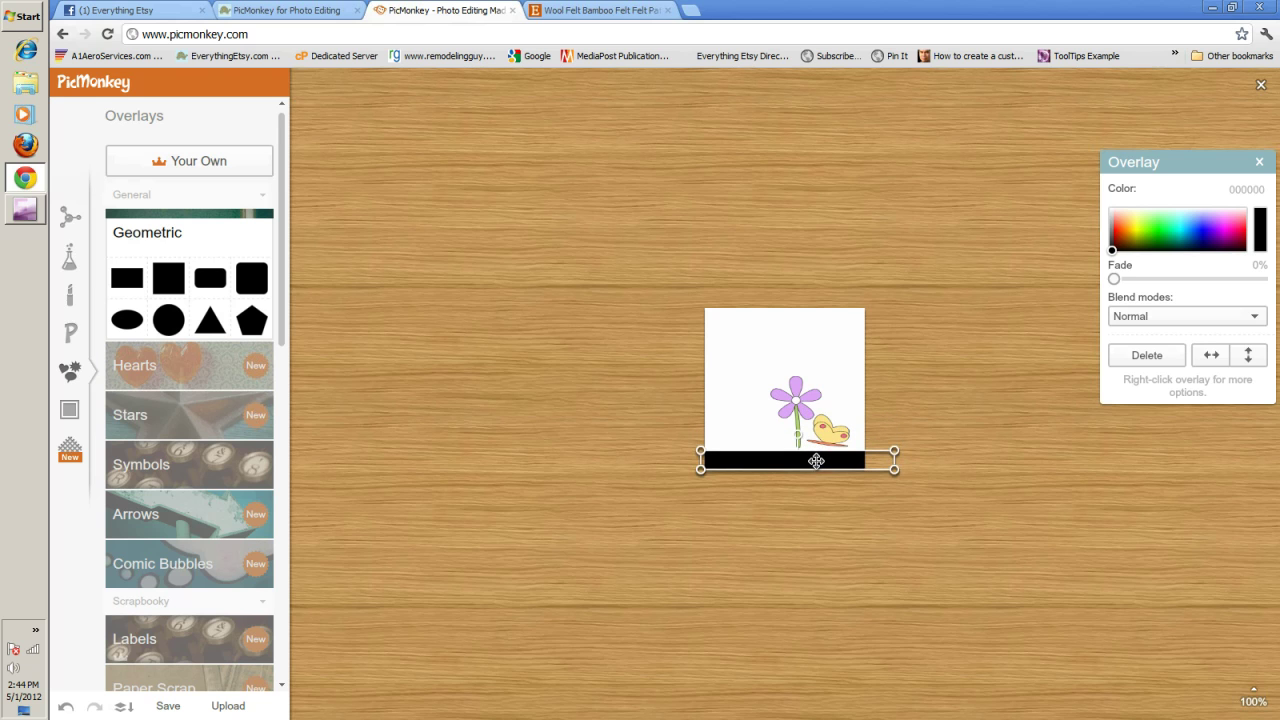
click(1157, 238)
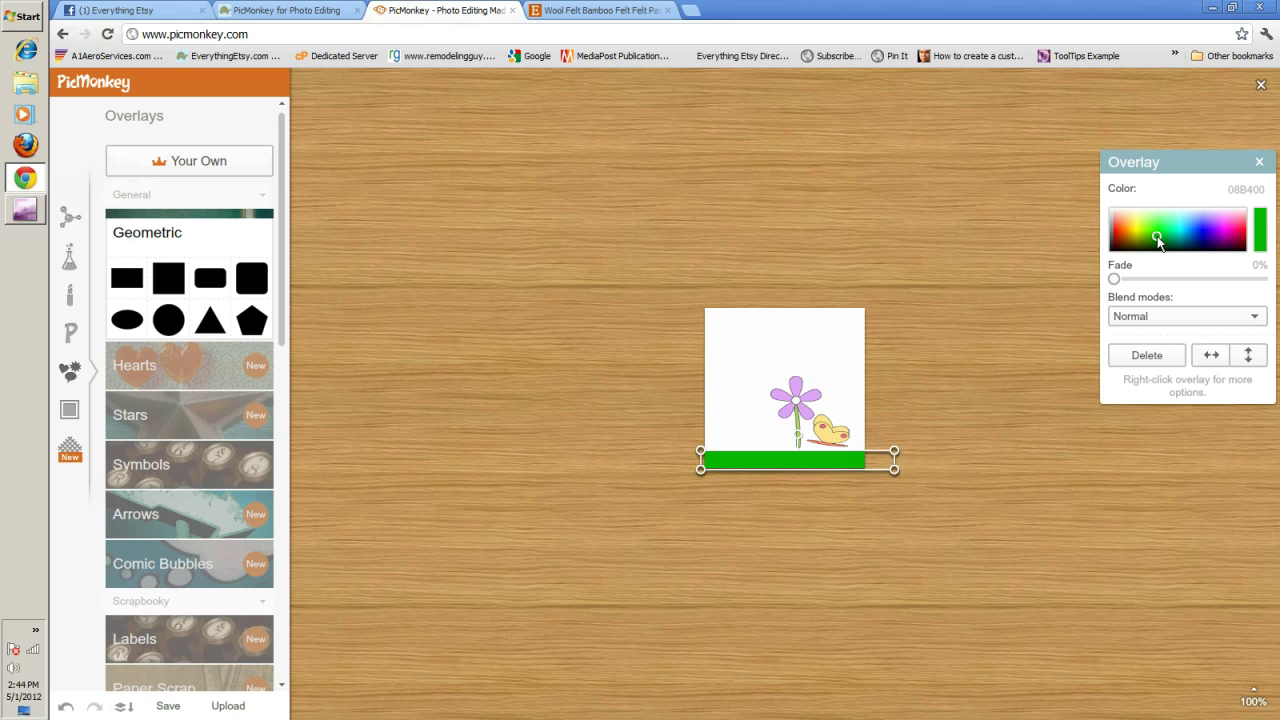
click(1154, 226)
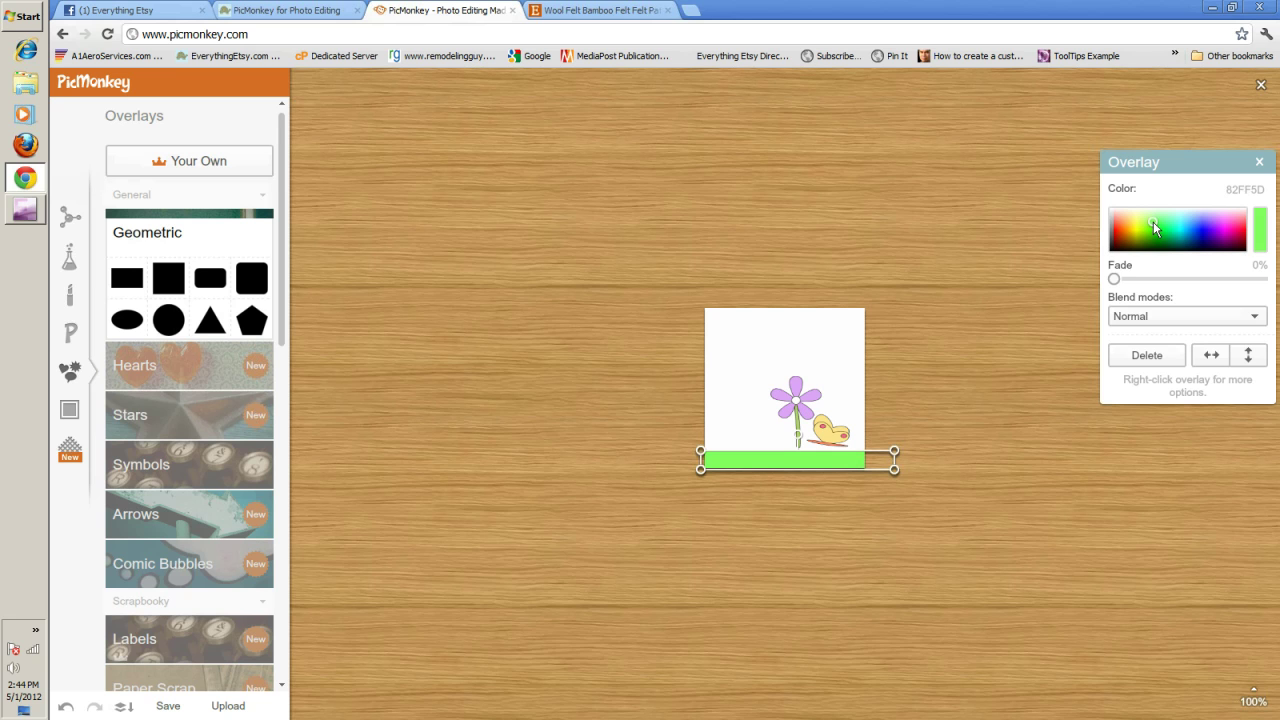
click(1150, 236)
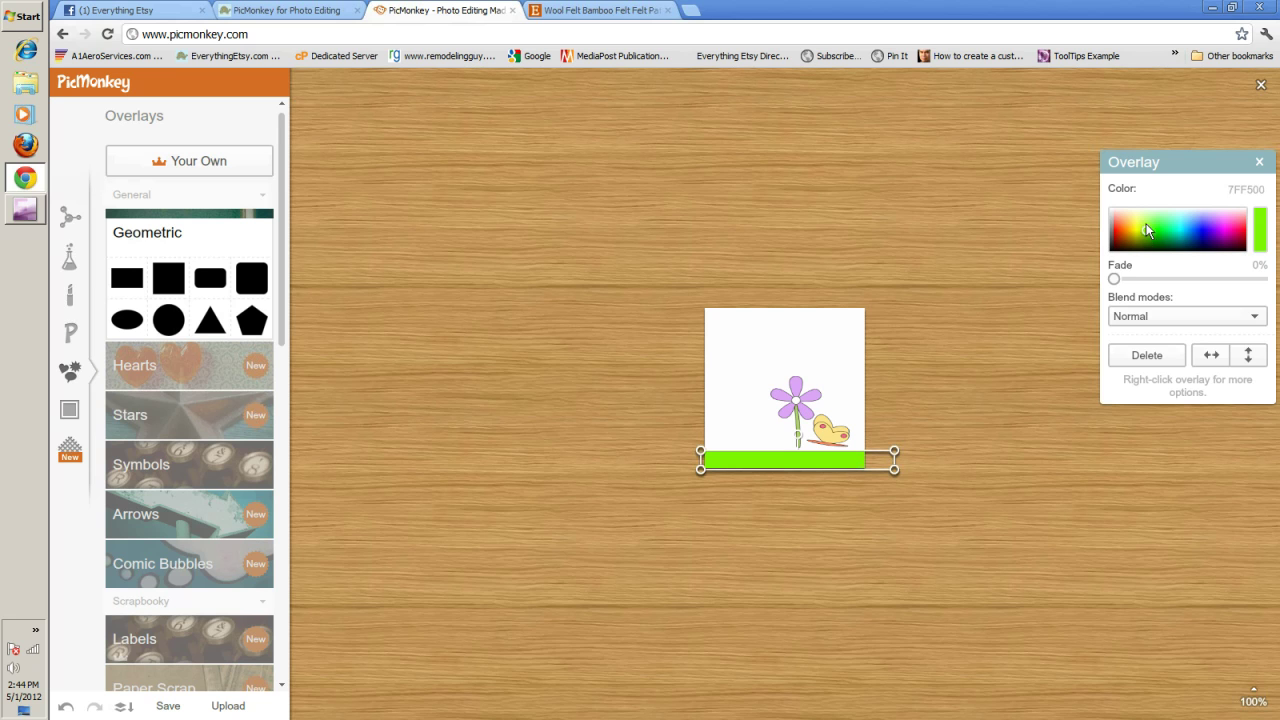
click(1147, 230)
click(996, 289)
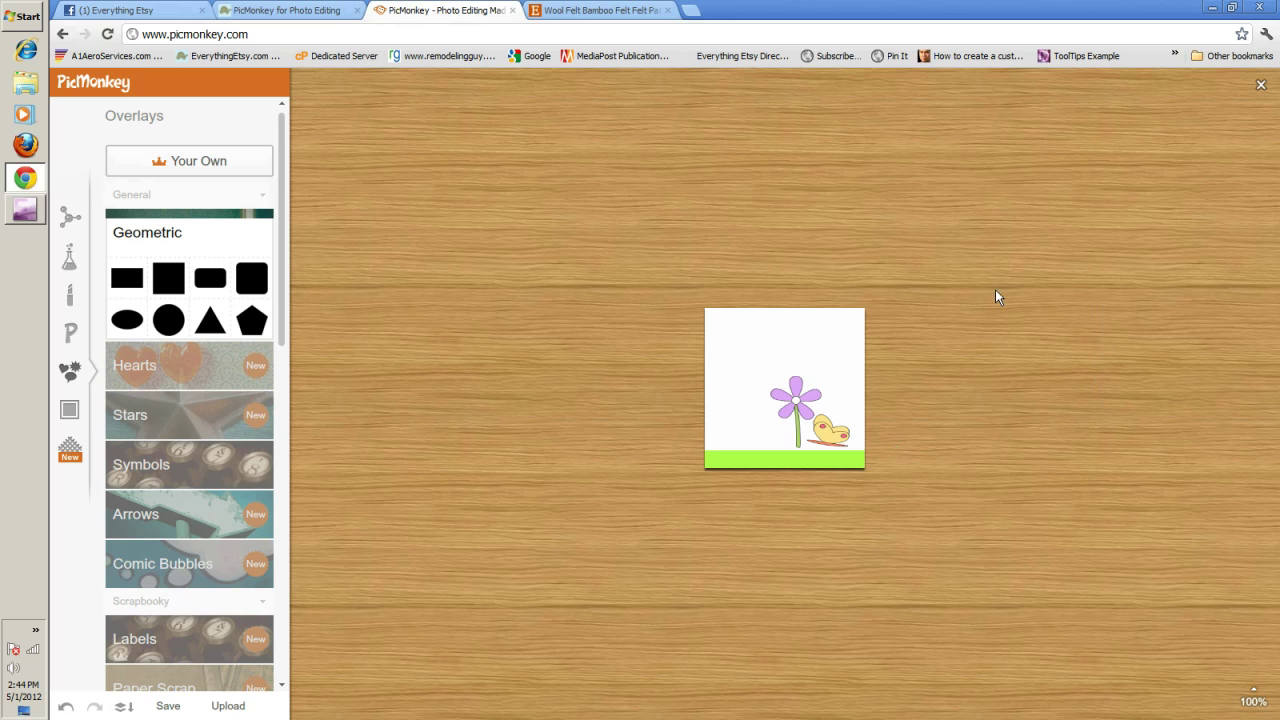
Nudge the flower-and-butterfly overlay slightly to the right.
click(806, 411)
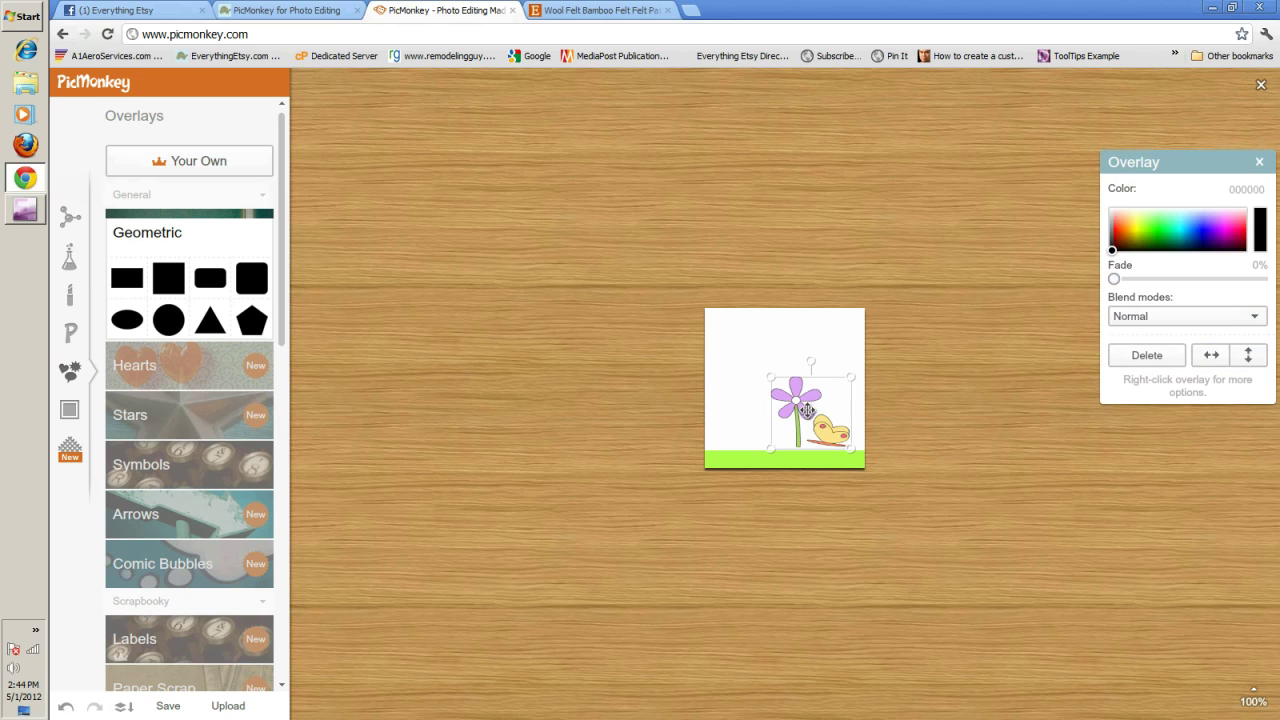
drag(806, 411, 815, 411)
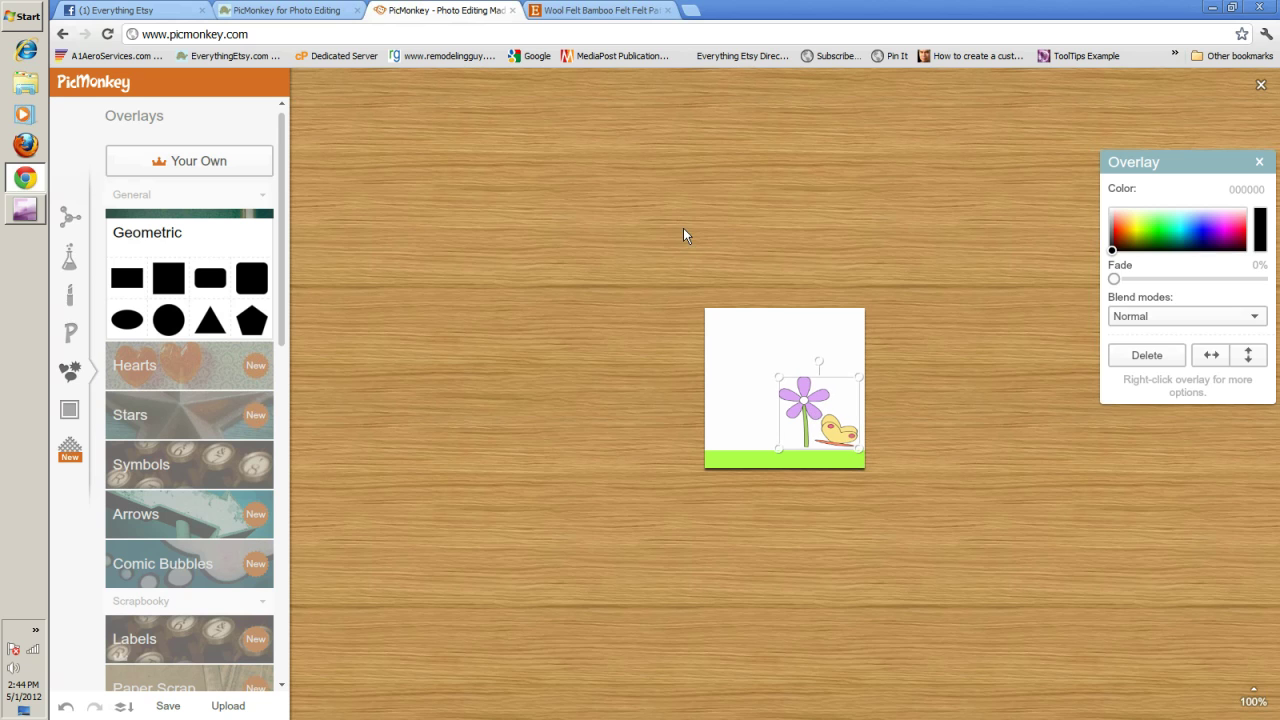
click(598, 236)
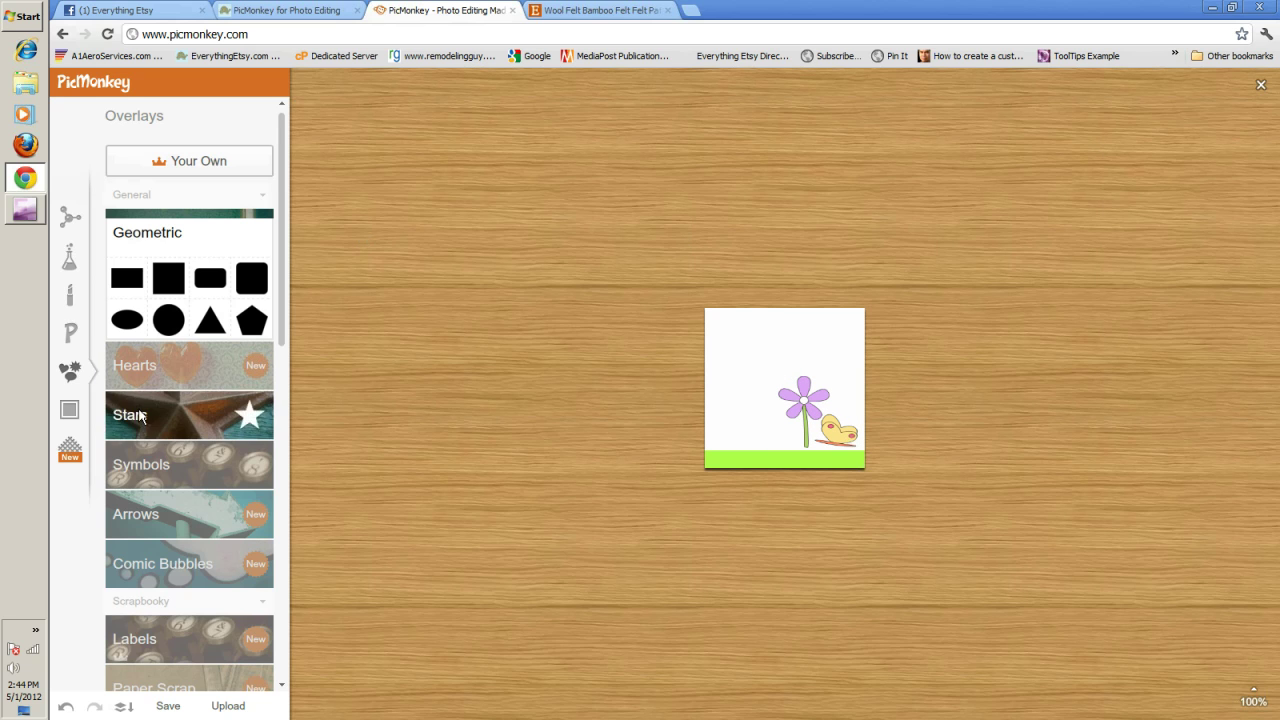
Add the three-line title (owner's name, Awesome, Etsy Shop) in Luckiest Guy, coloured cyan 4AFFF1.
click(70, 333)
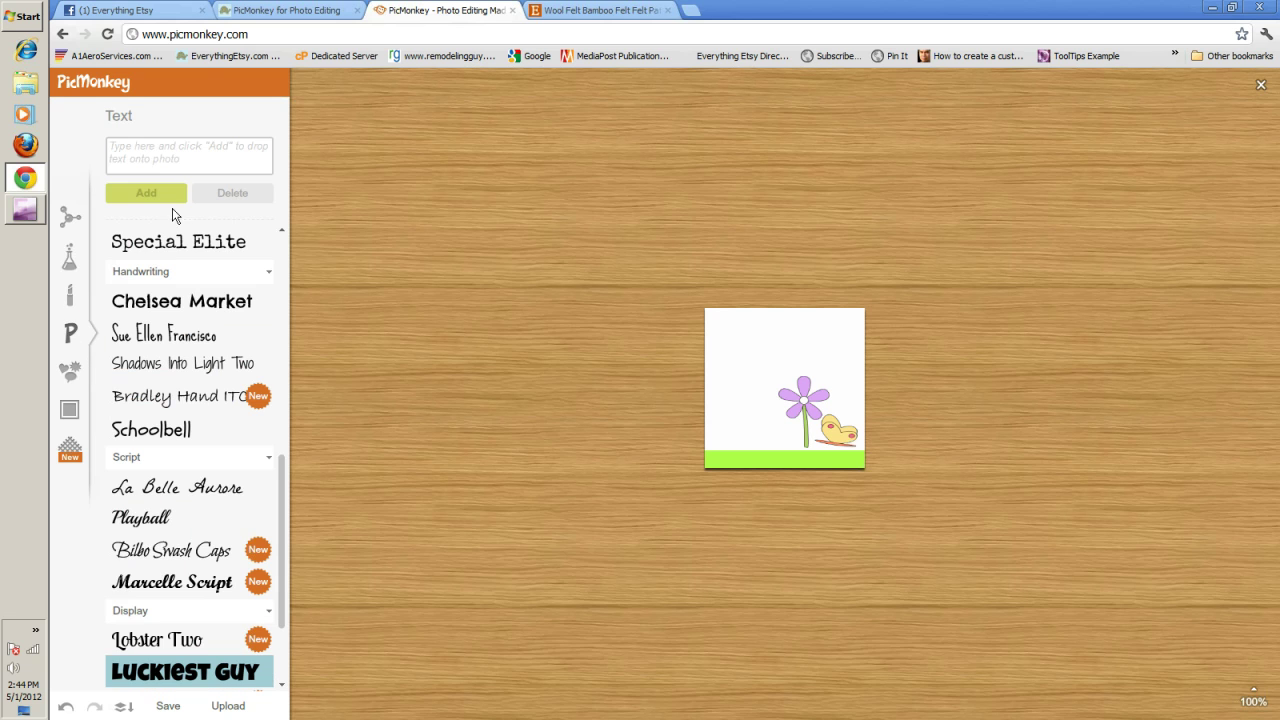
click(145, 147)
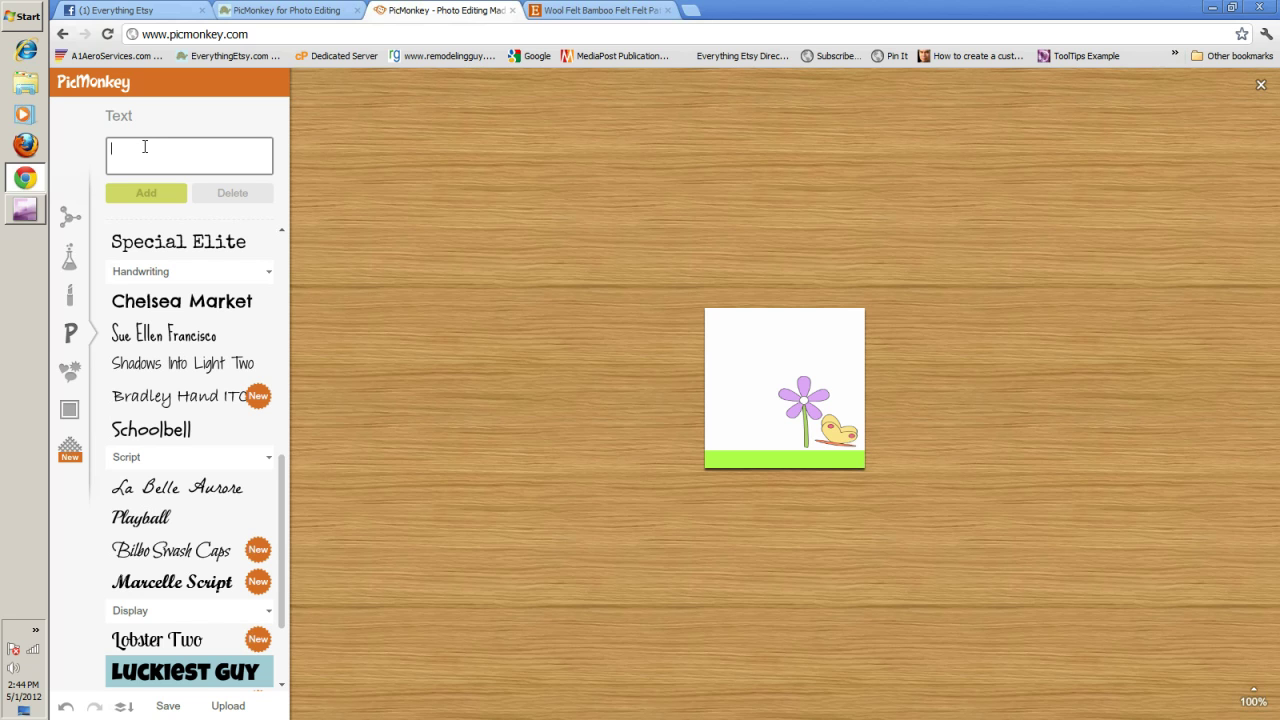
text(Kim's)
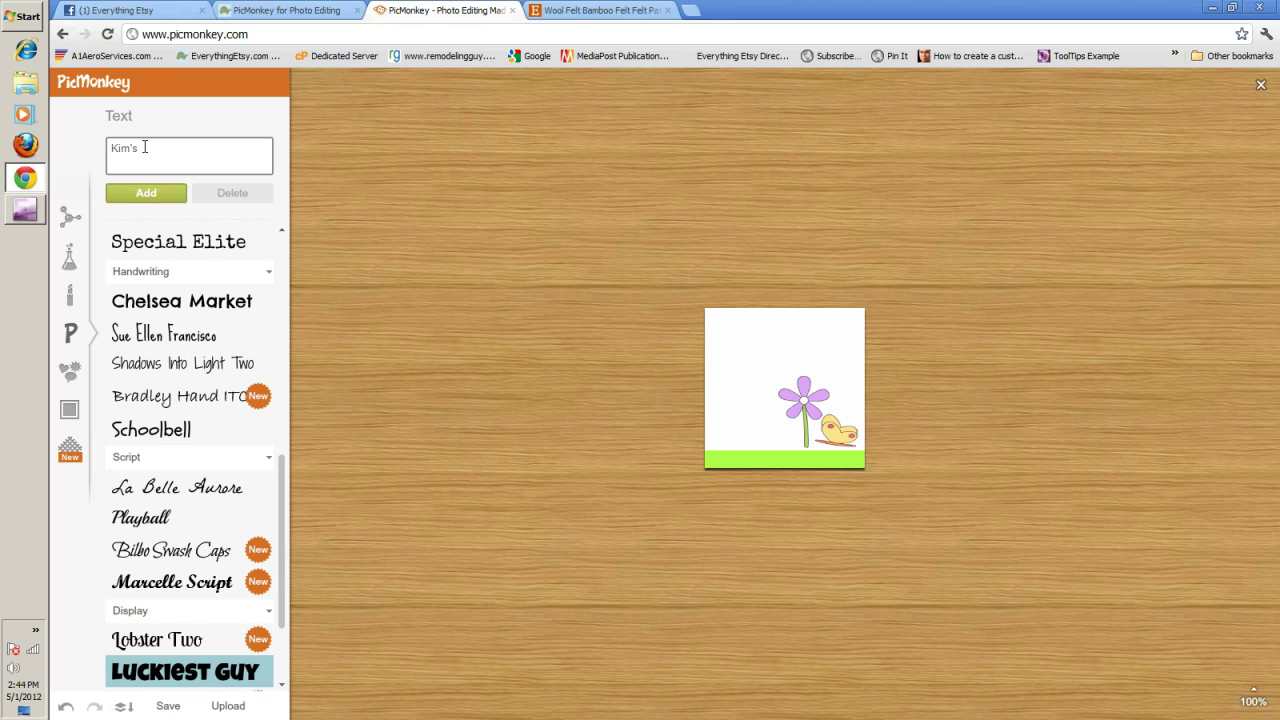
key(Return)
text(Awesome)
key(Return)
text(Etsy Shop)
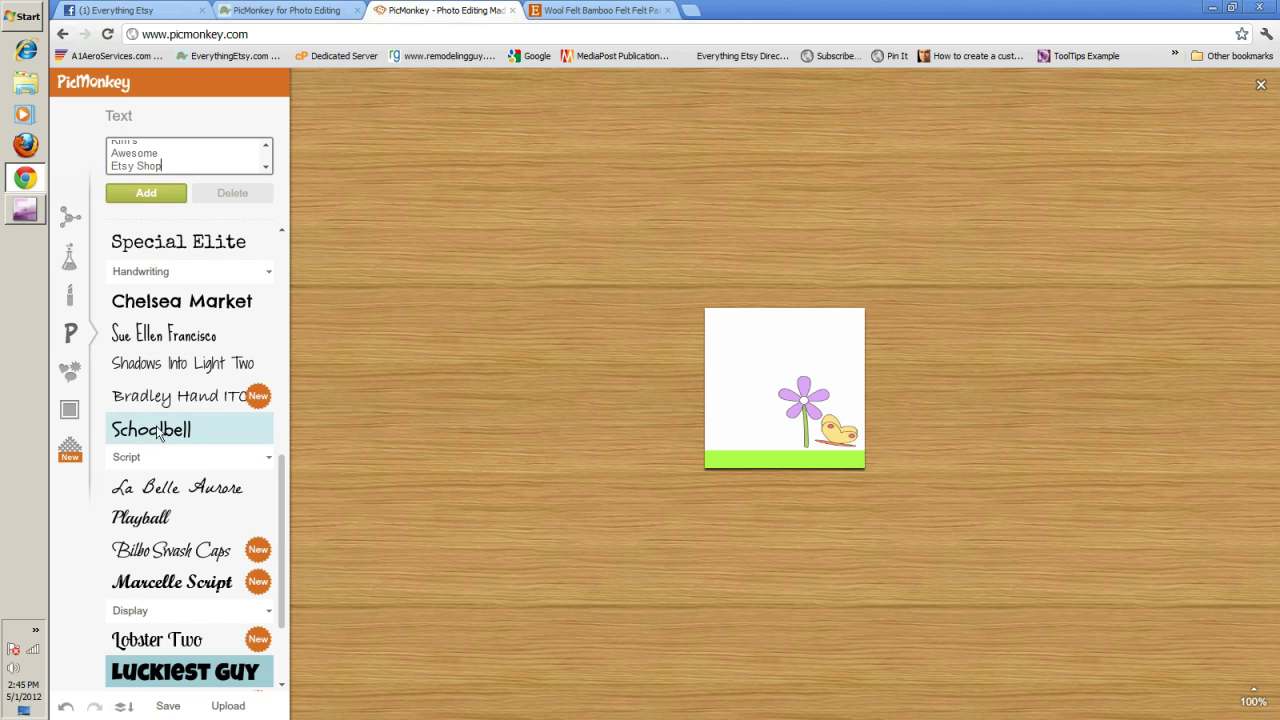
click(165, 675)
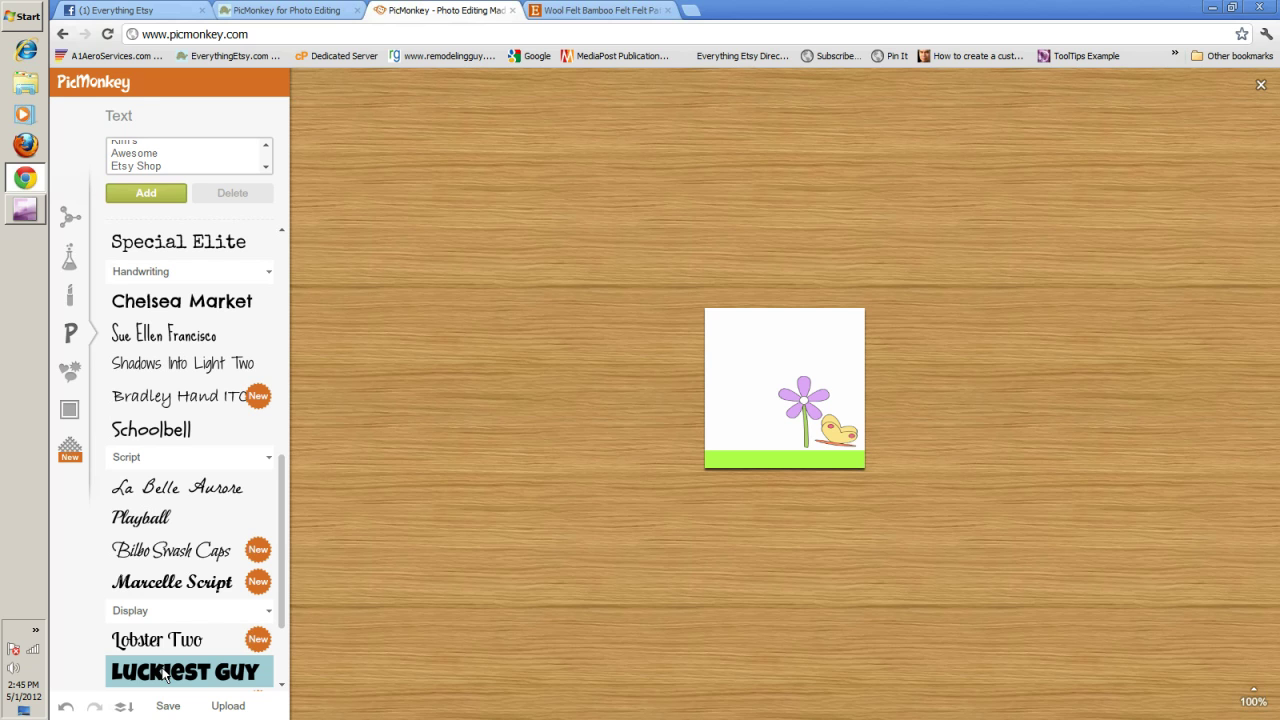
click(155, 199)
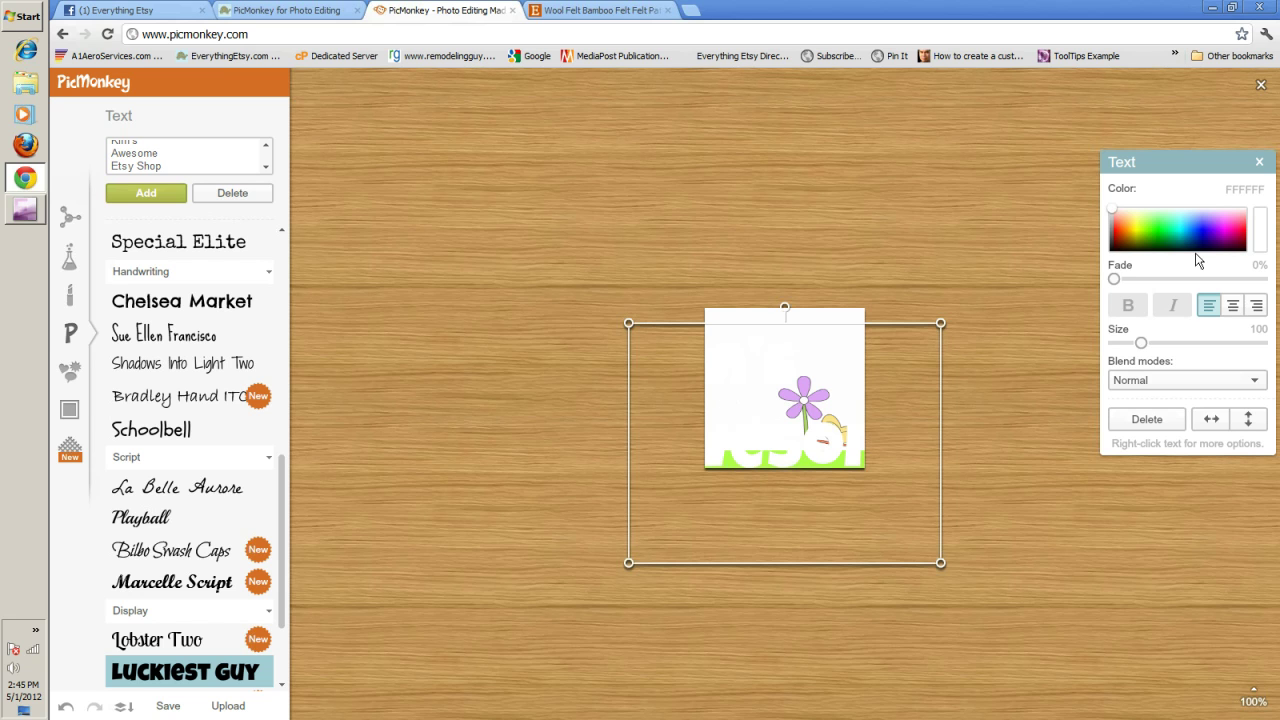
click(1179, 226)
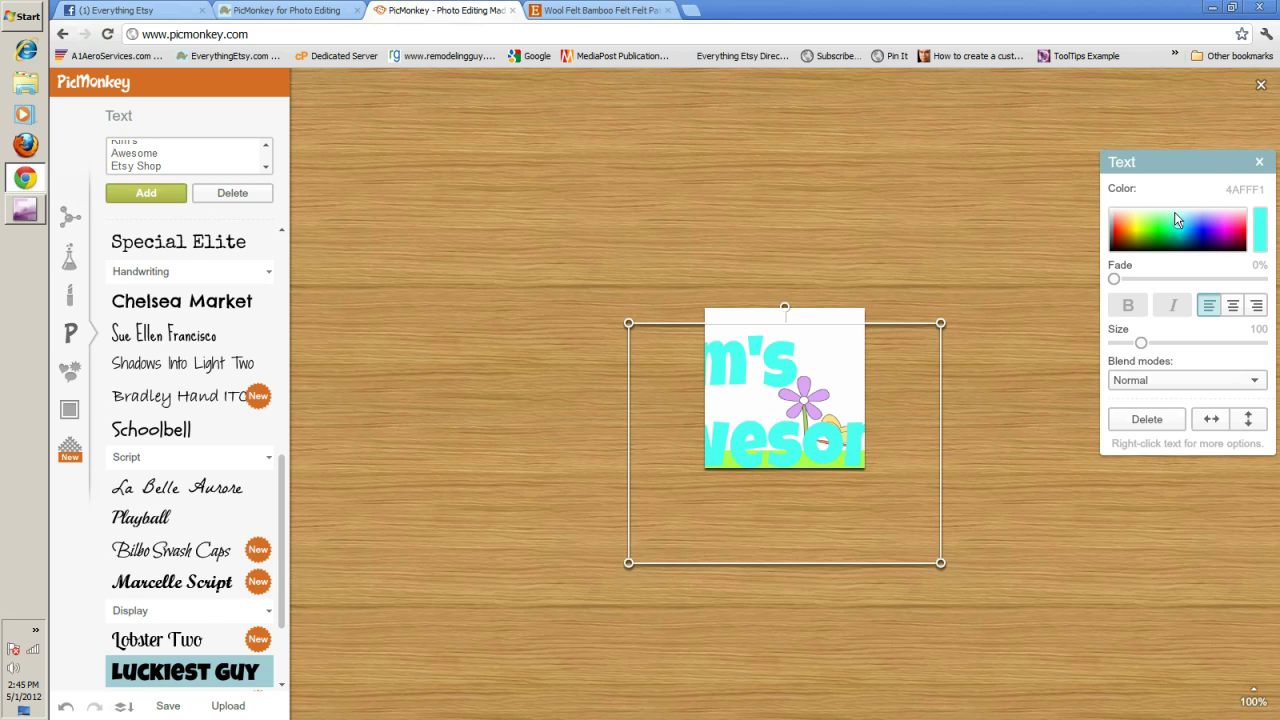
Resize the title to 42, move it to the top, and recolour it blue 41A5FF.
click(1176, 219)
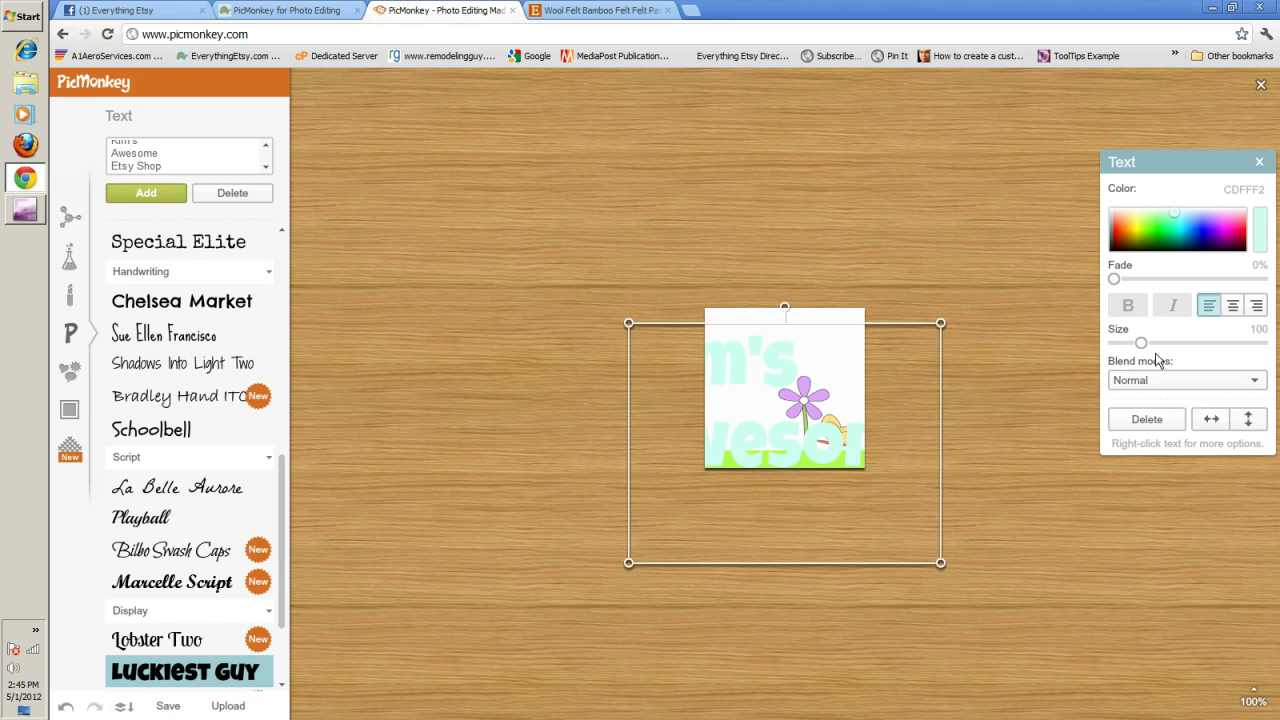
drag(1144, 345, 1123, 343)
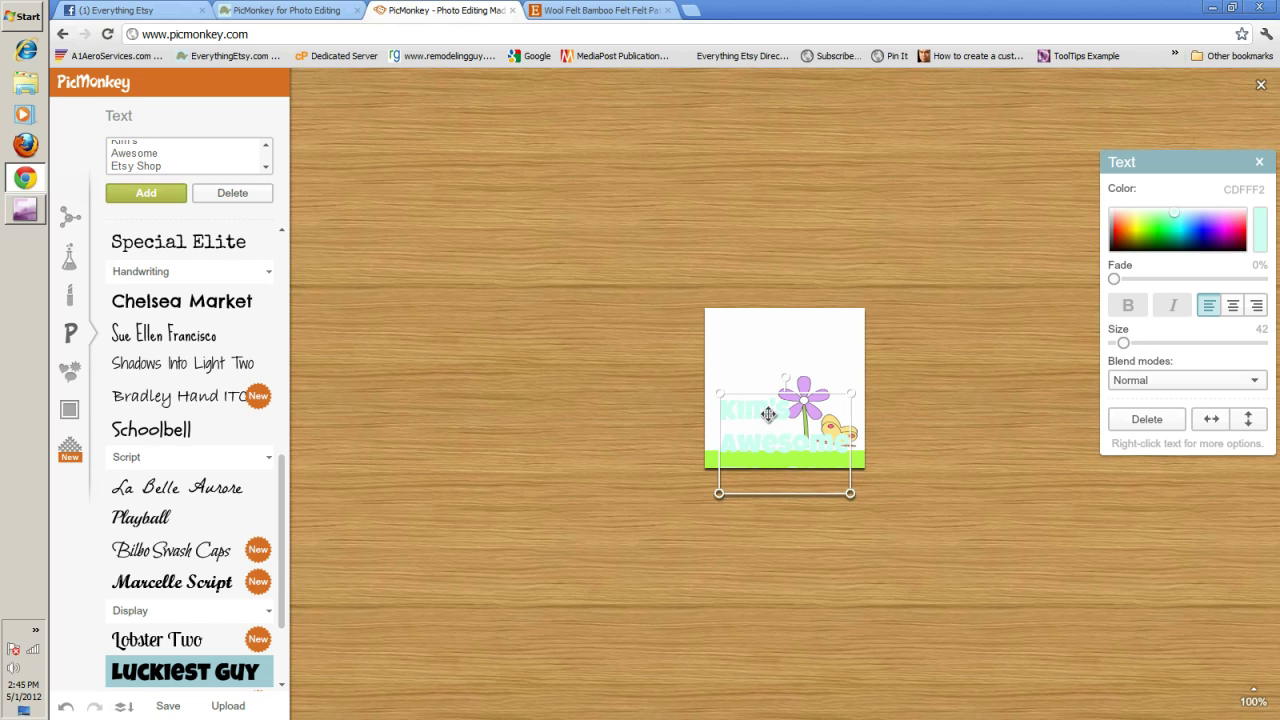
drag(773, 418, 763, 334)
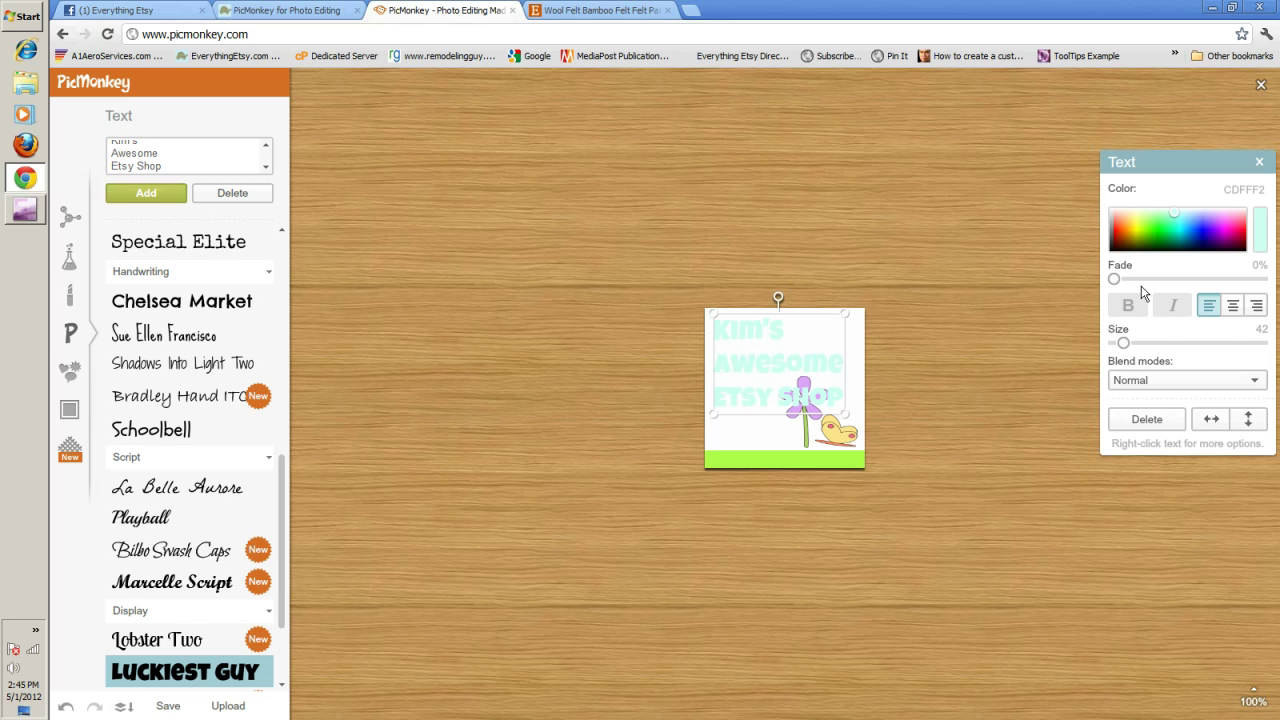
click(1190, 227)
click(900, 262)
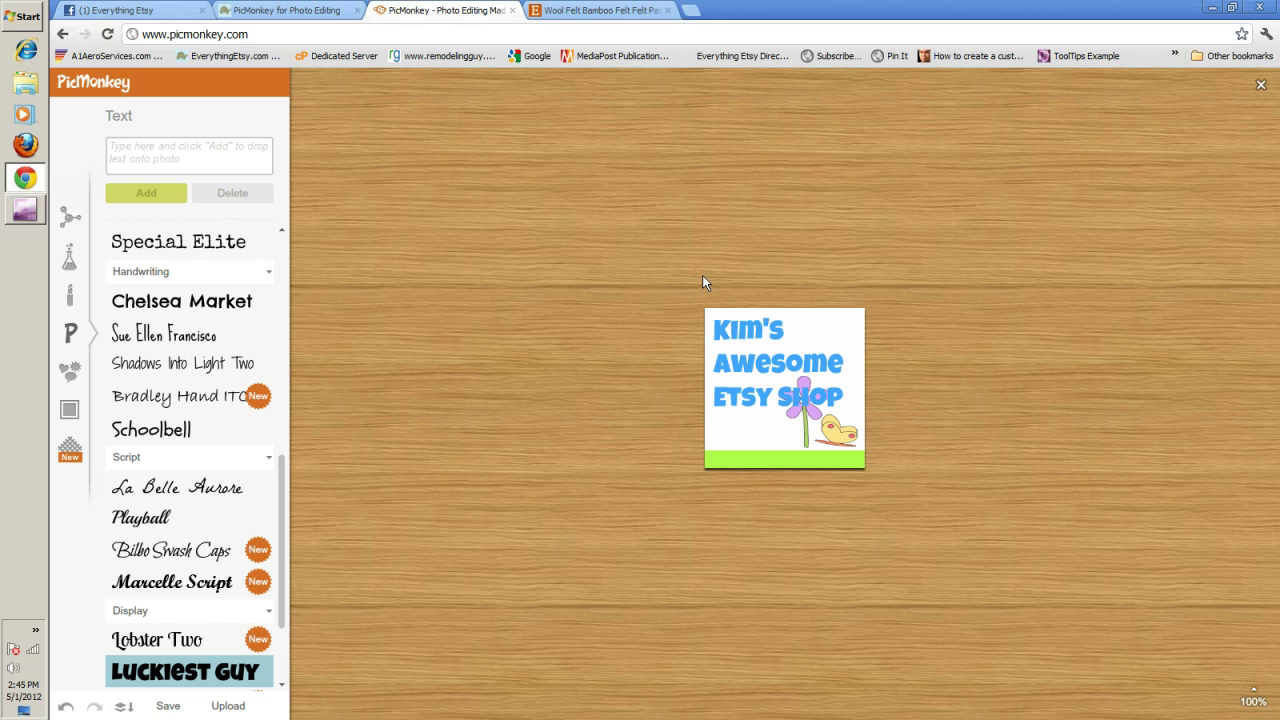
Break 'Etsy Shop' into separate 'Etsy' and 'Shop' lines and shift the title slightly down.
click(762, 368)
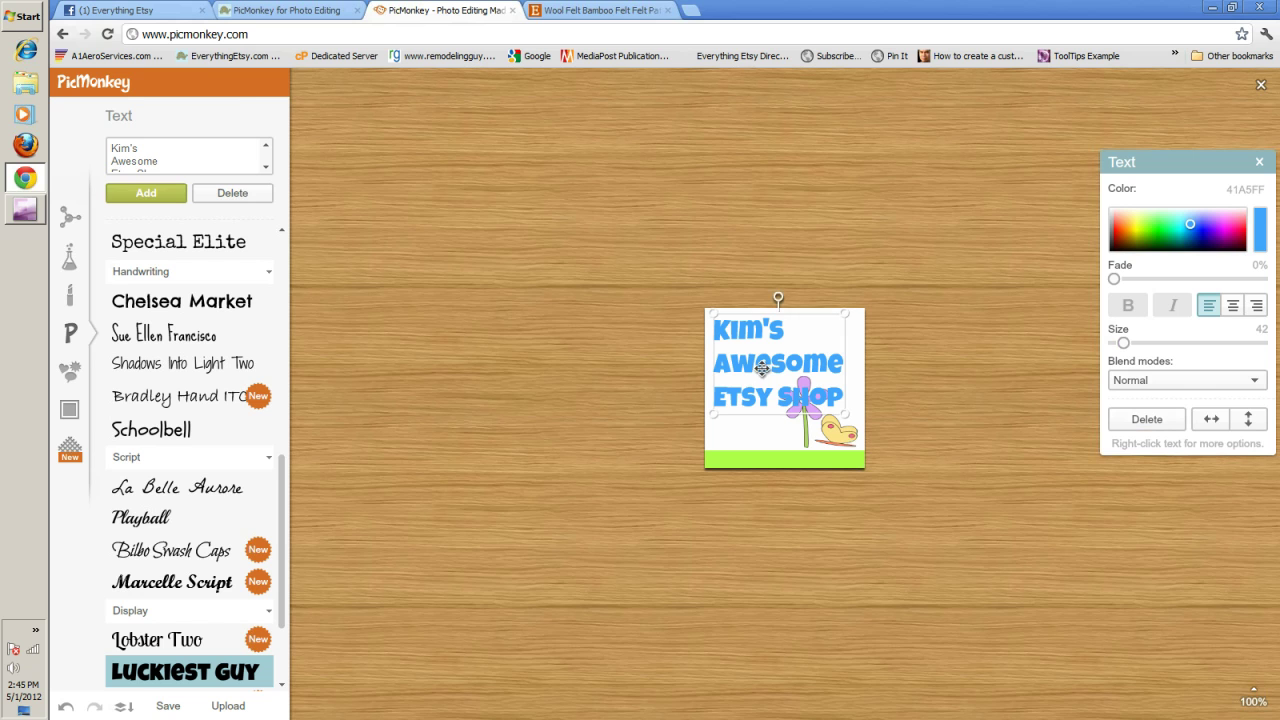
click(268, 167)
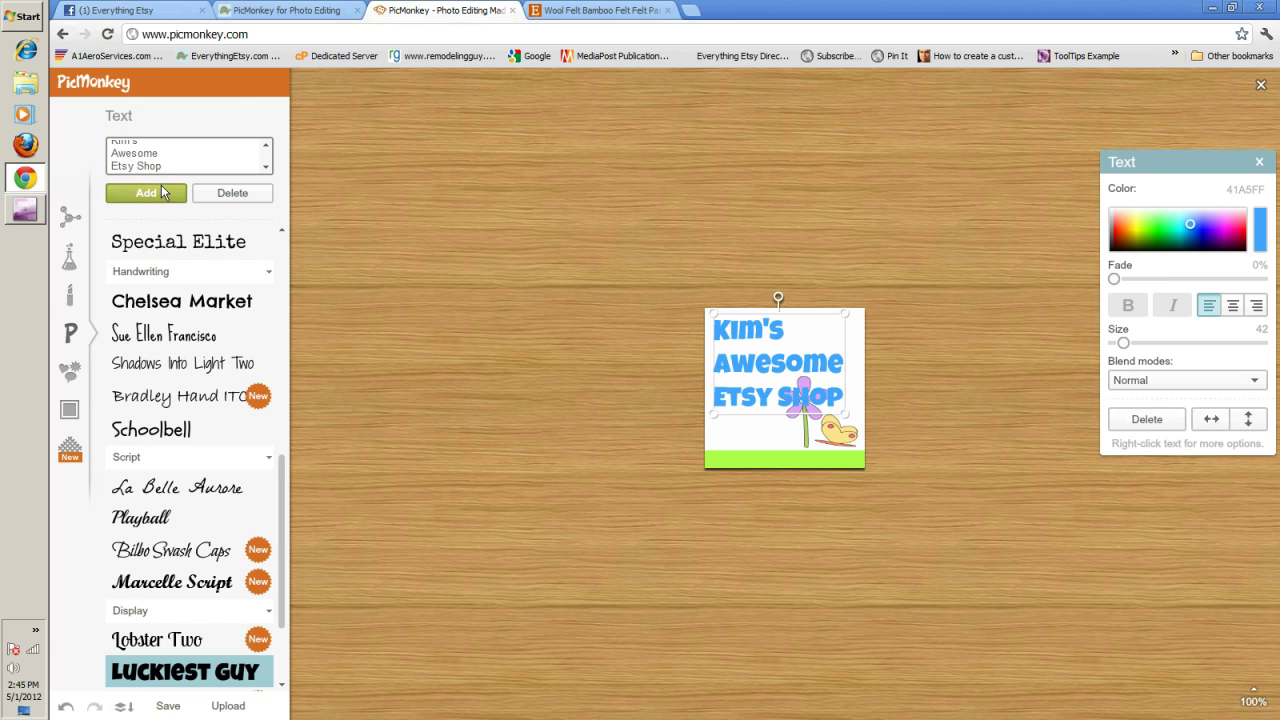
key(BackSpace)
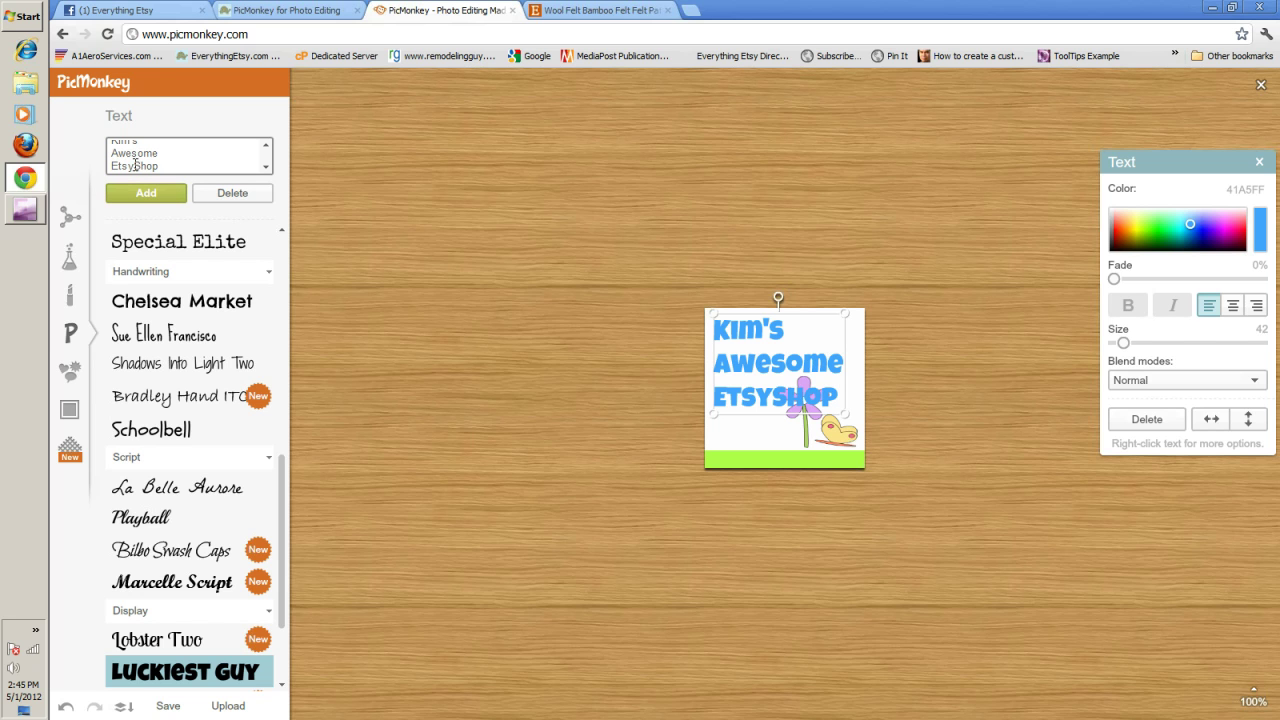
key(Return)
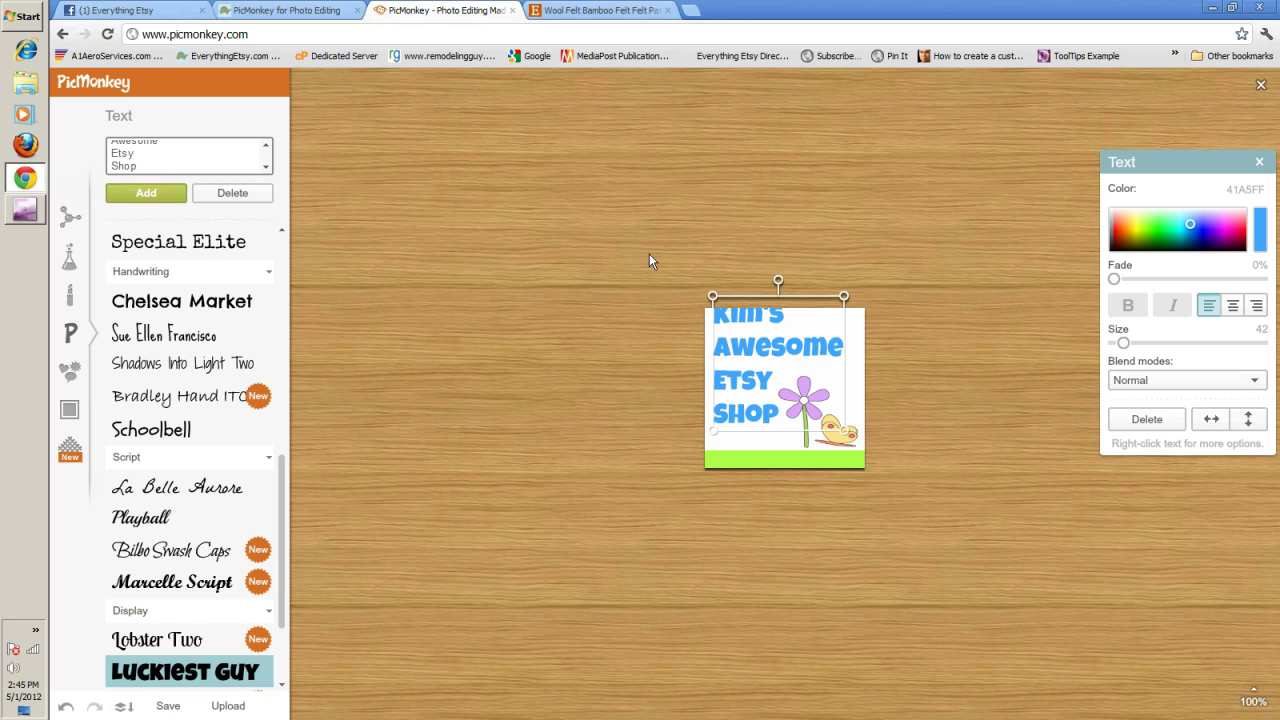
drag(762, 351, 761, 366)
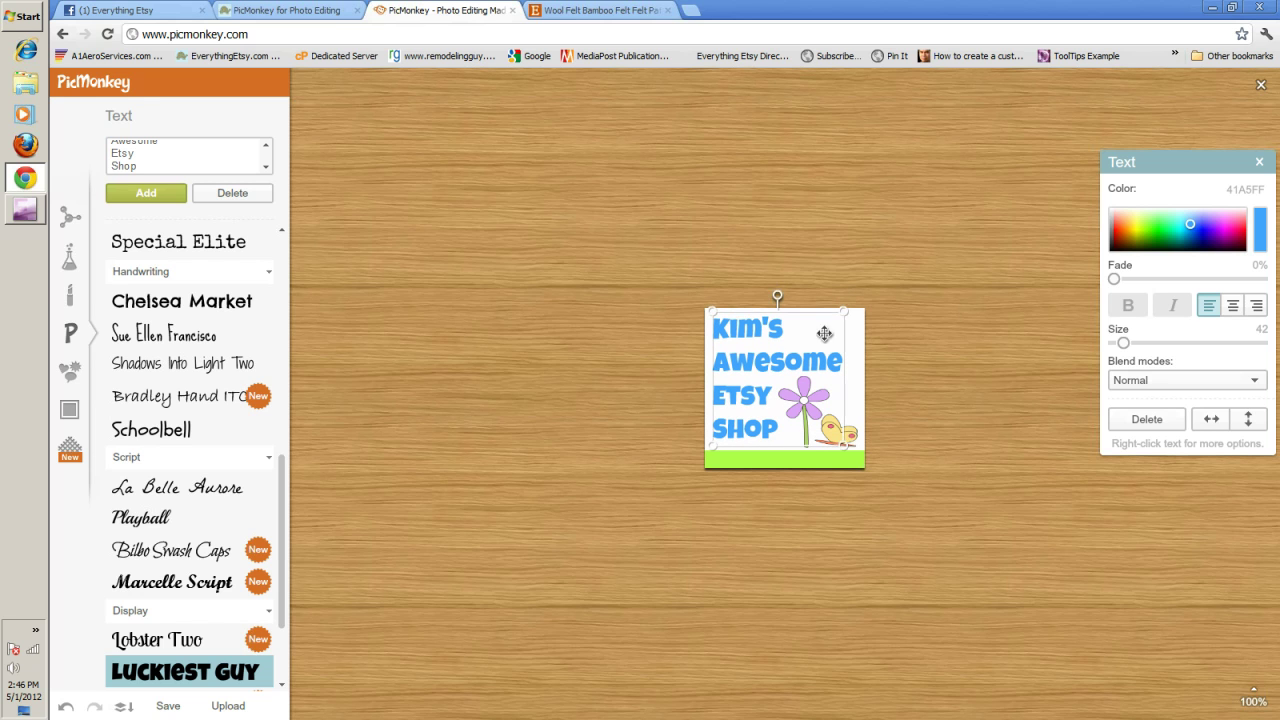
Enlarge the flower-and-butterfly artwork while keeping it inside the image.
click(965, 309)
click(810, 398)
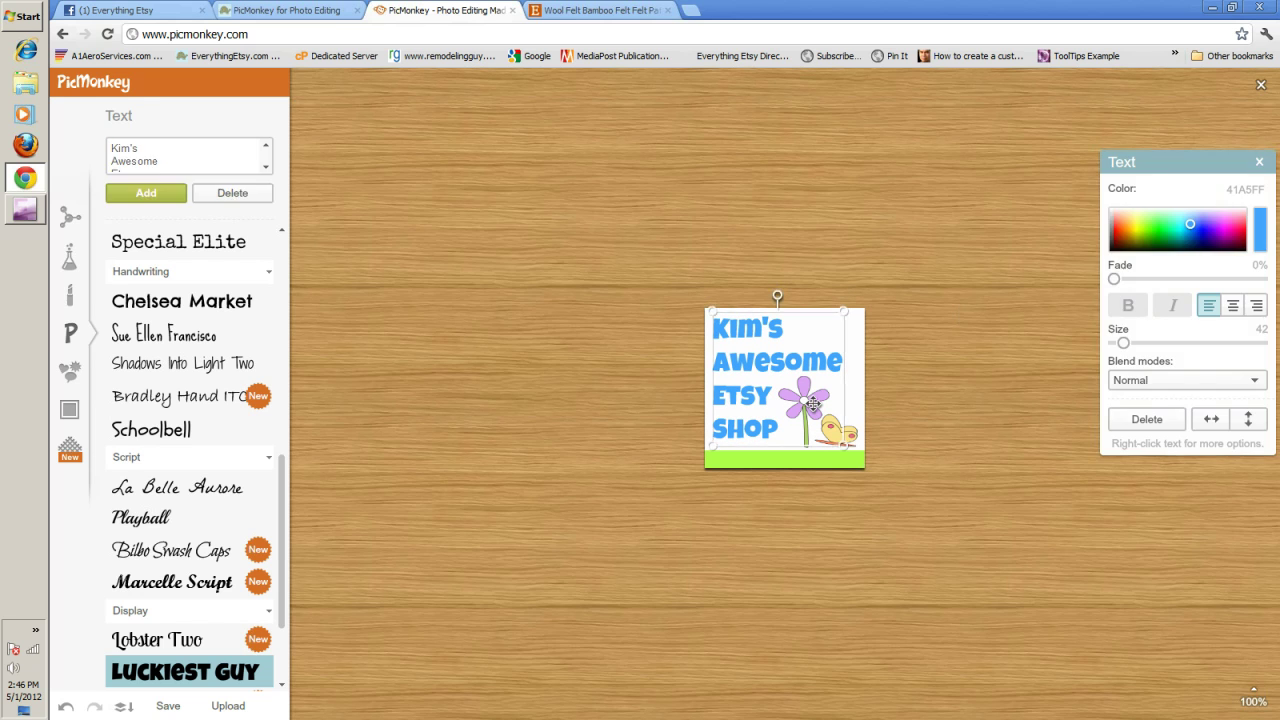
click(850, 433)
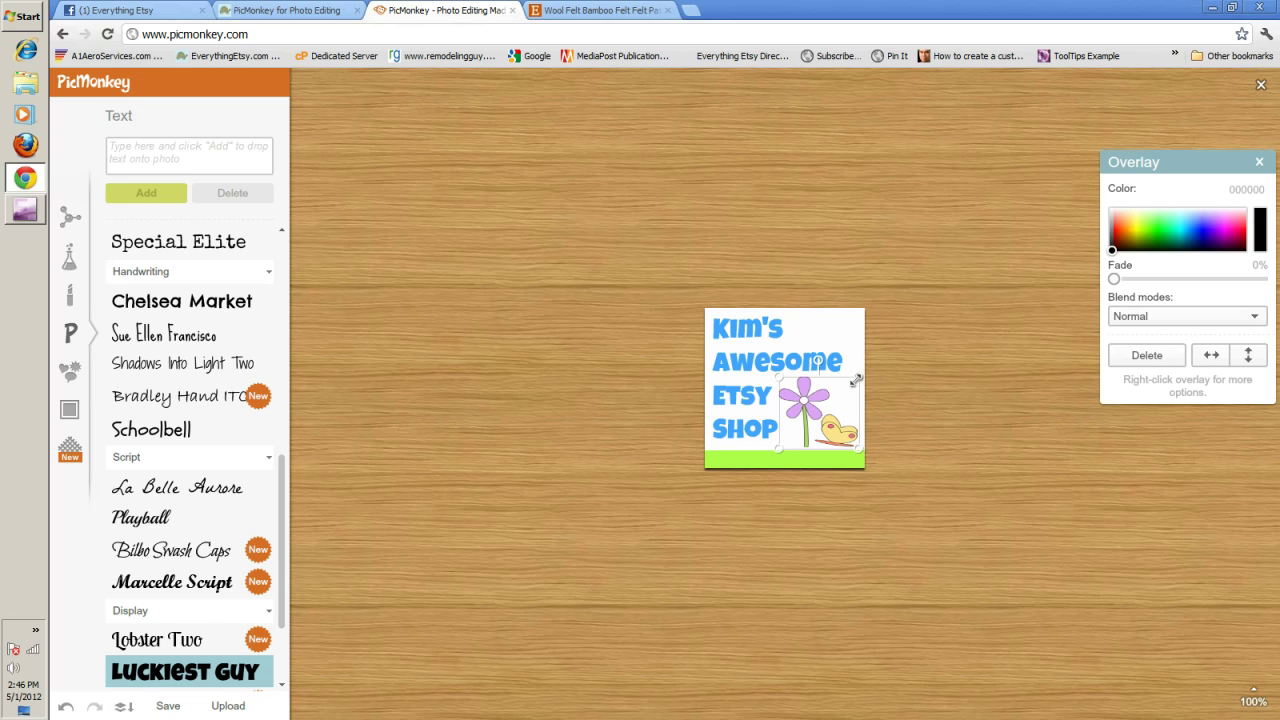
drag(858, 378, 873, 360)
drag(845, 427, 834, 427)
click(909, 405)
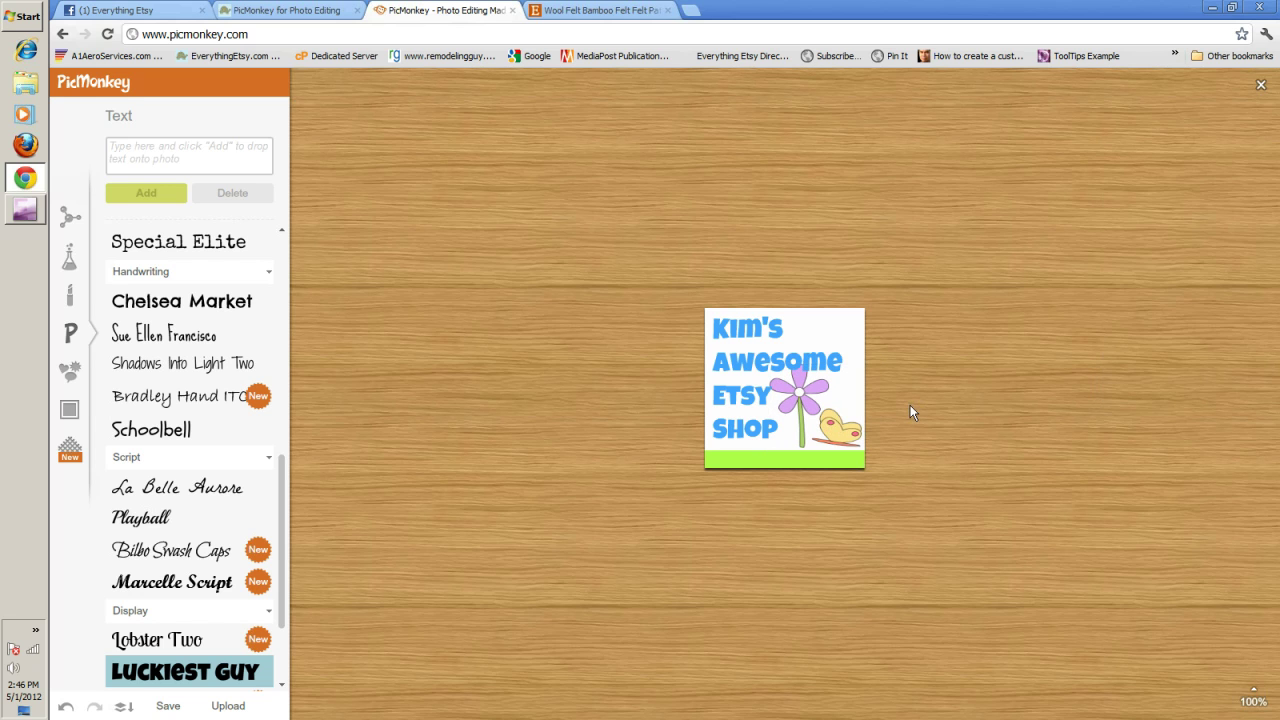
Bring the flower-and-butterfly artwork in front of the title text.
click(810, 395)
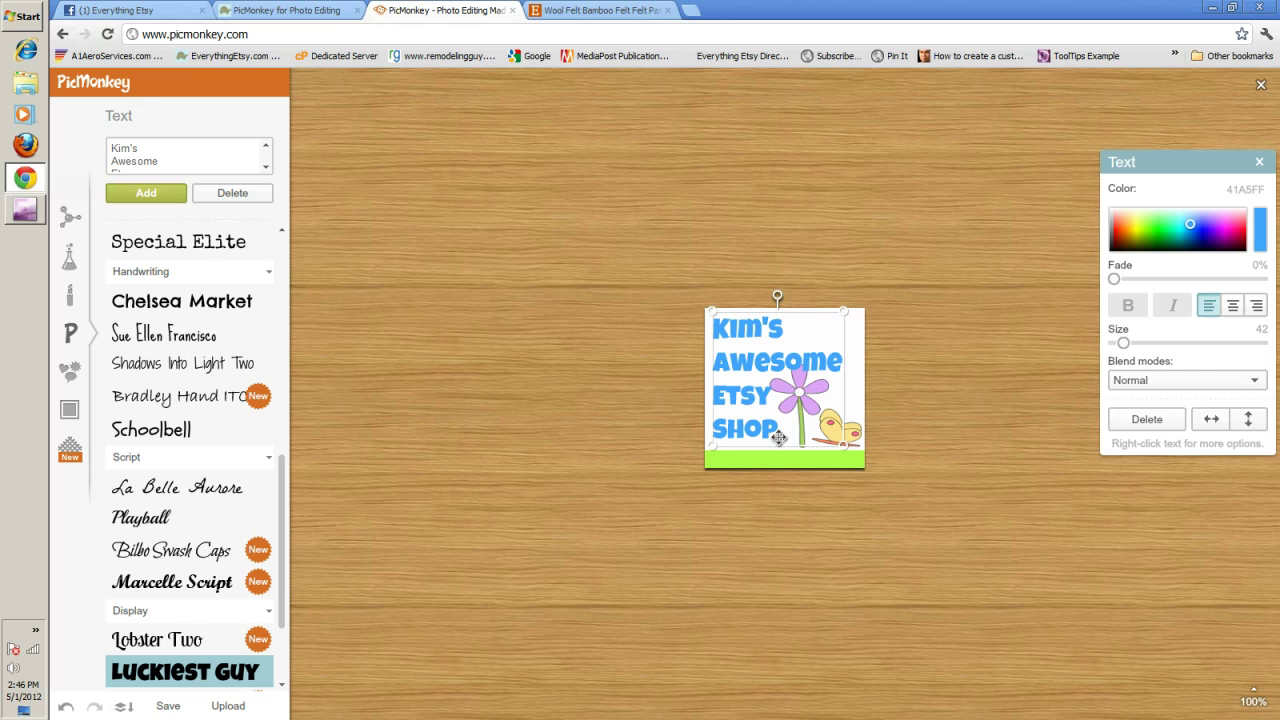
click(908, 393)
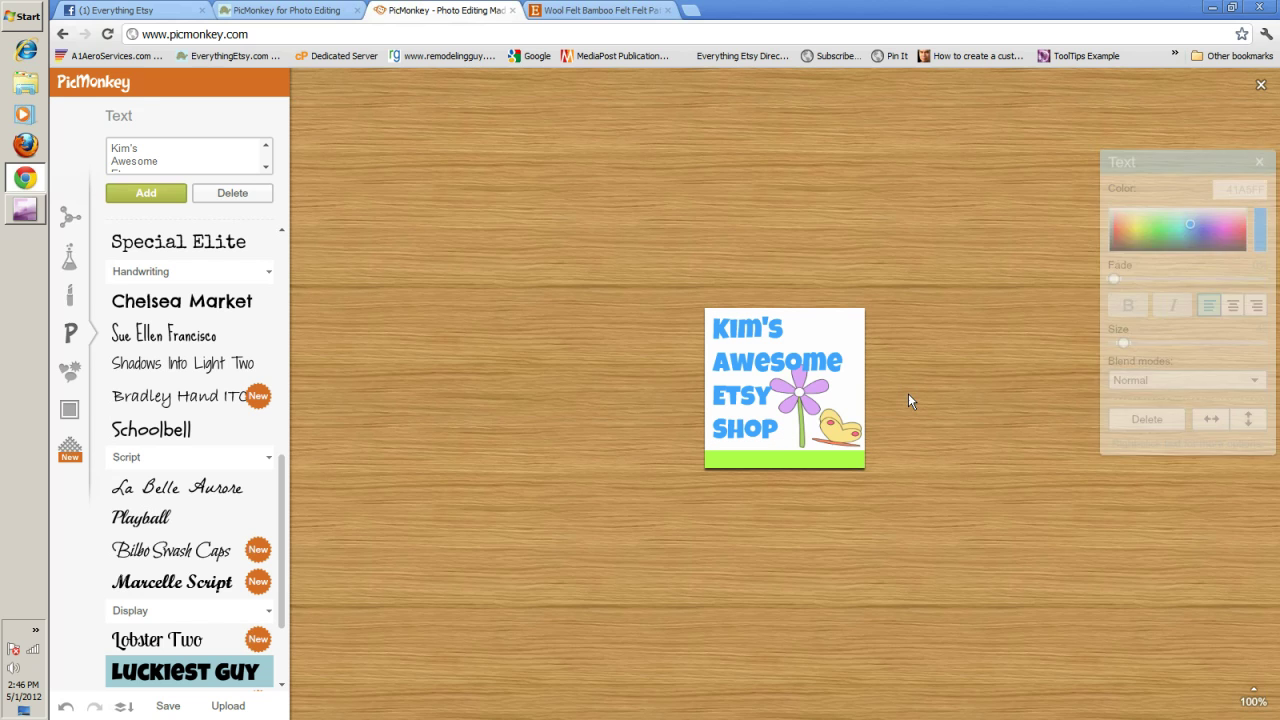
click(855, 430)
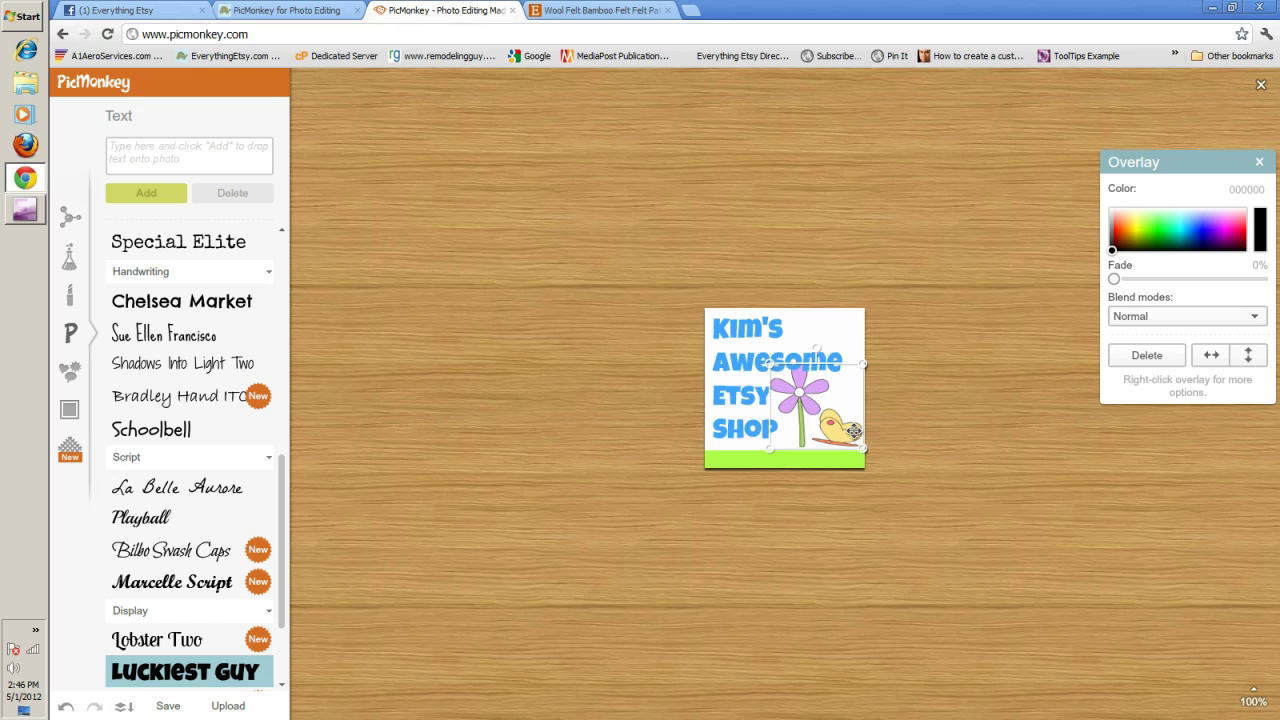
right_click(855, 432)
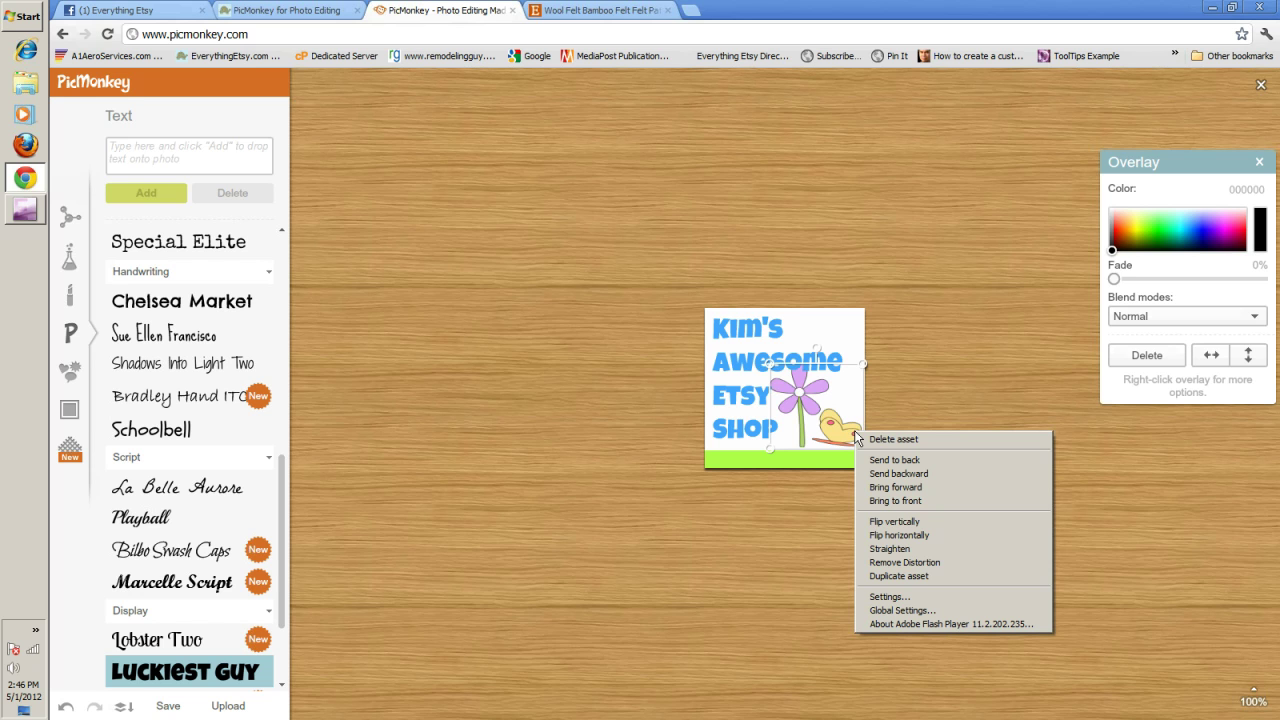
click(889, 499)
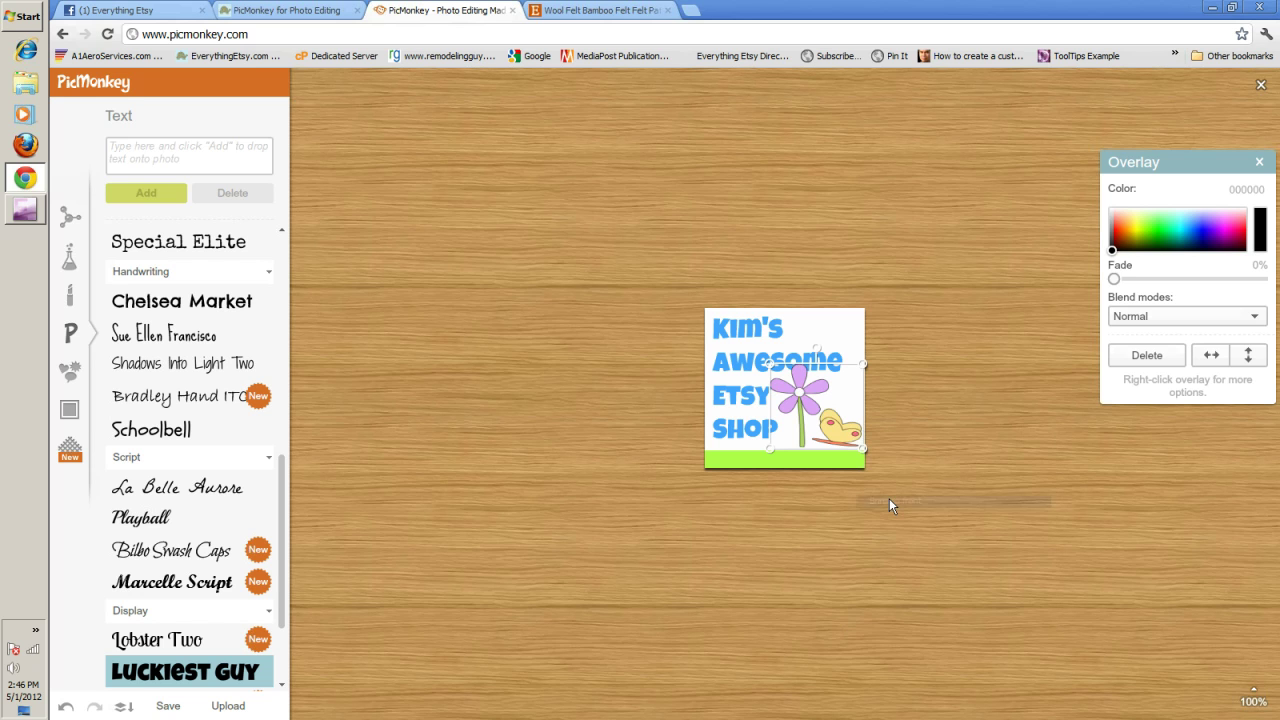
click(944, 396)
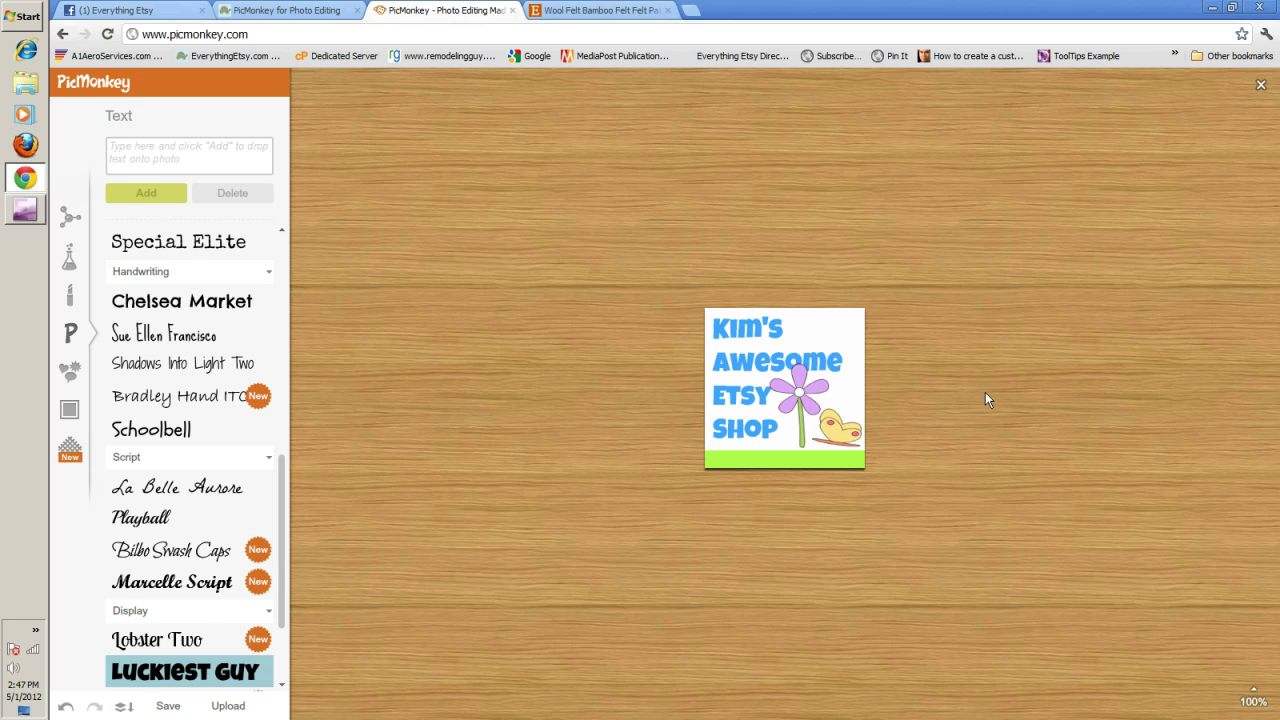
click(811, 391)
click(889, 389)
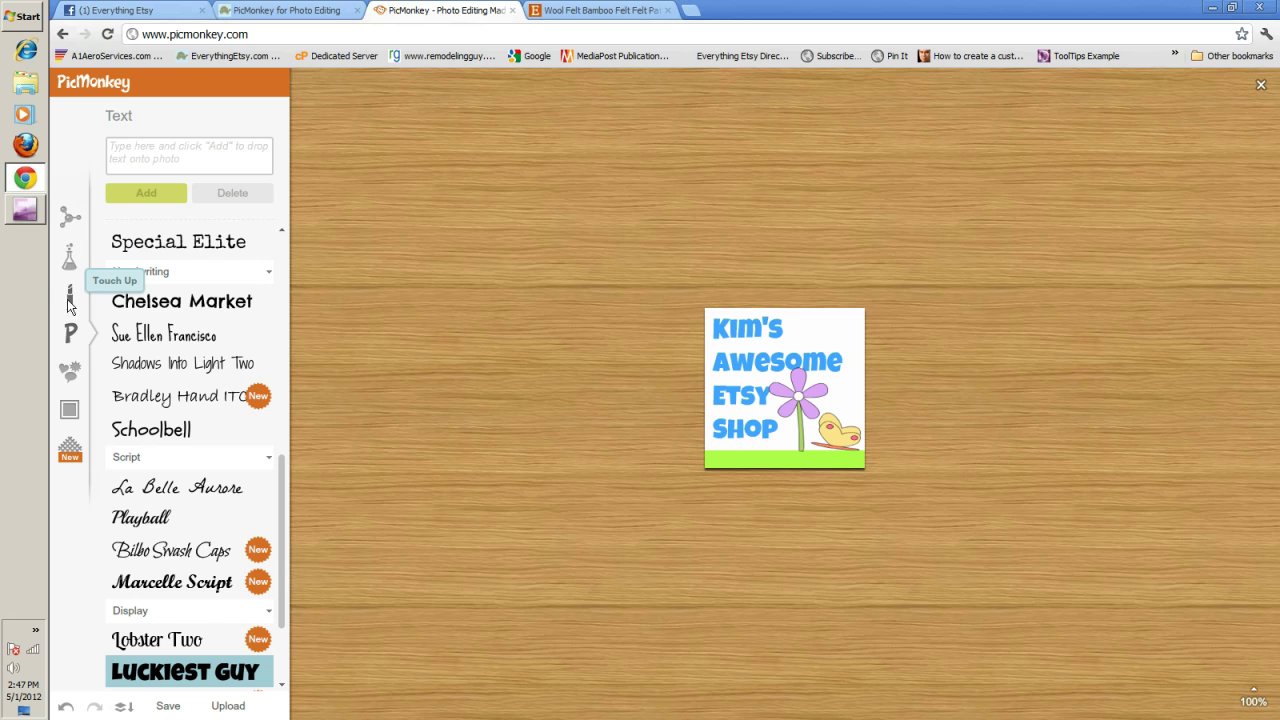
Stretch a Geometric rectangle from the top-left over the image and colour it 79CEFF.
click(68, 372)
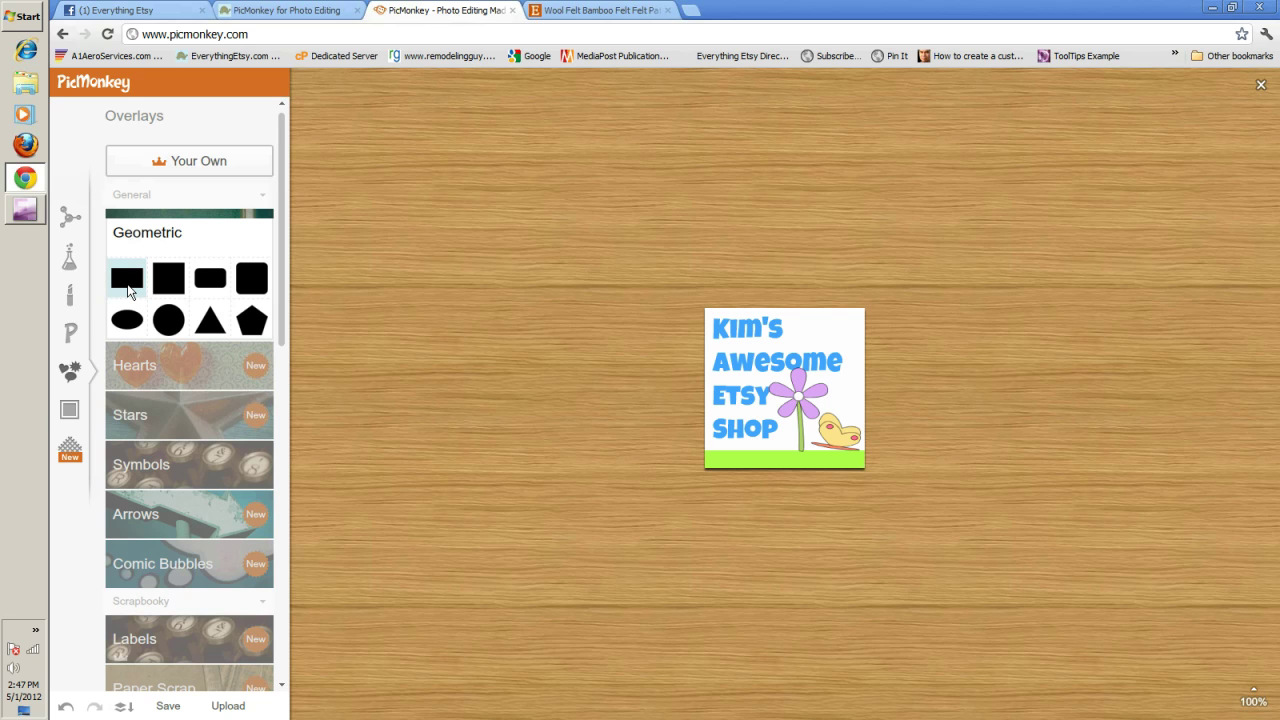
click(127, 285)
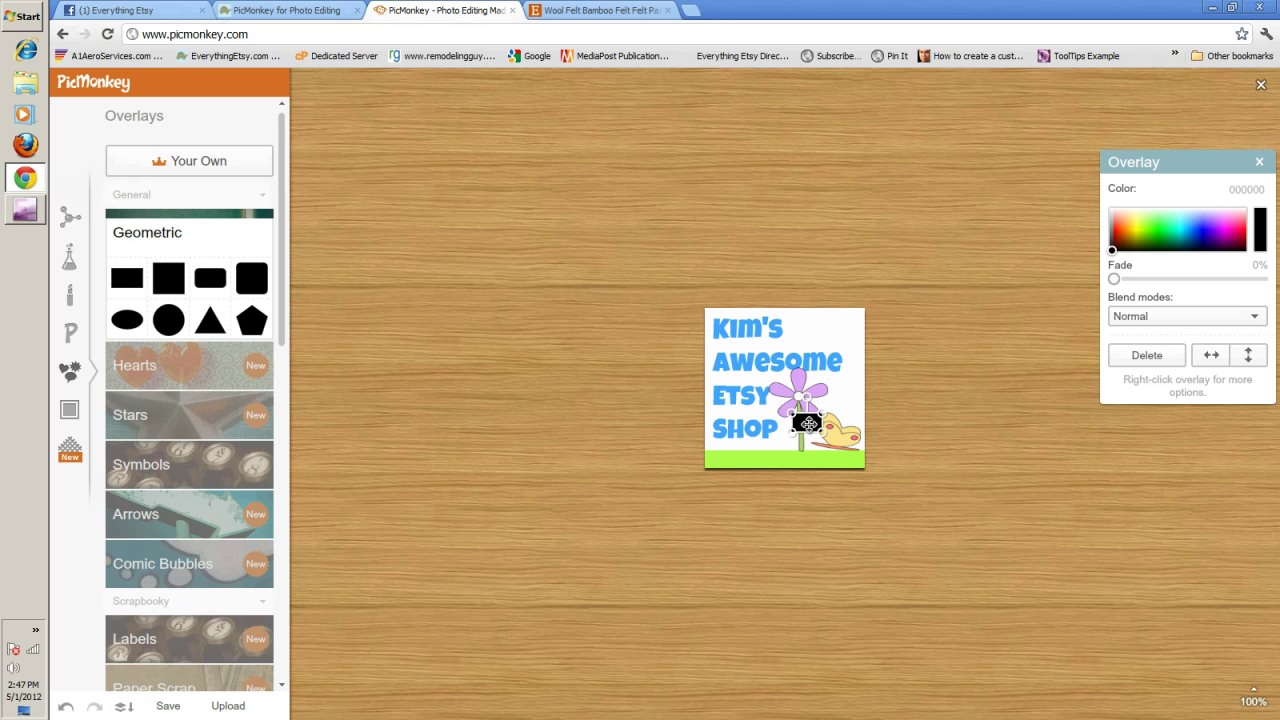
drag(808, 424, 727, 324)
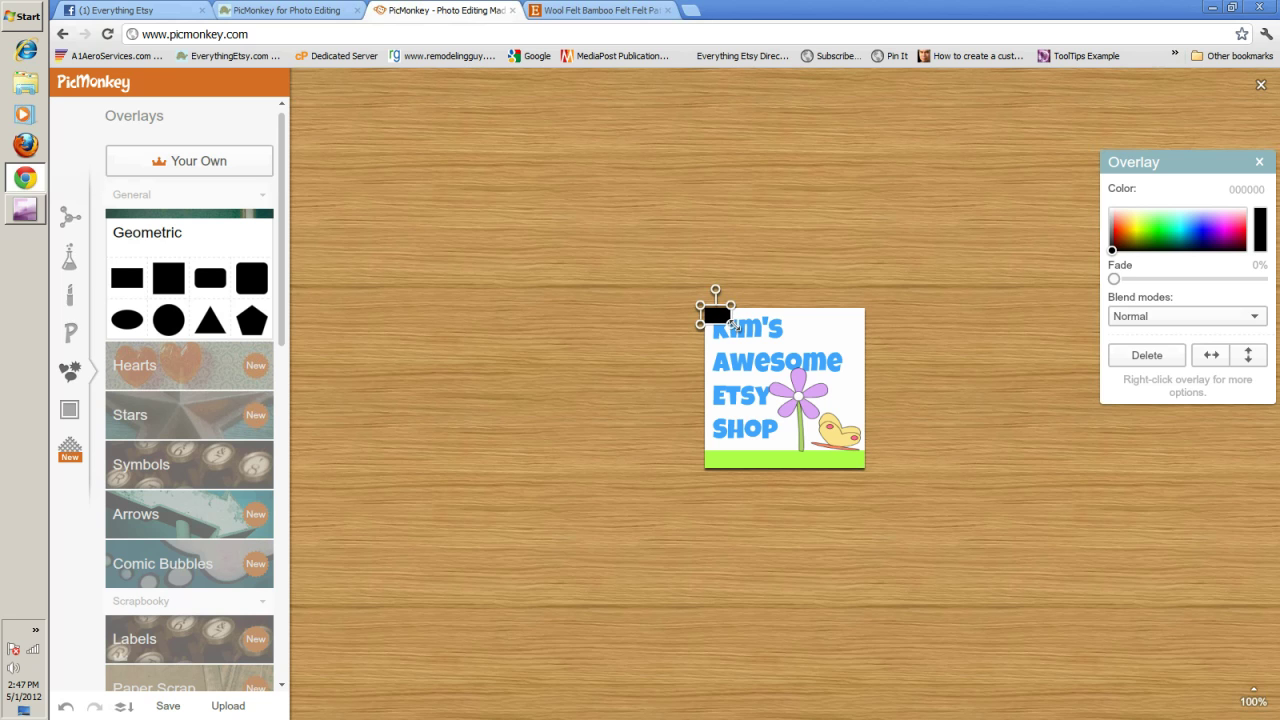
drag(733, 325, 873, 453)
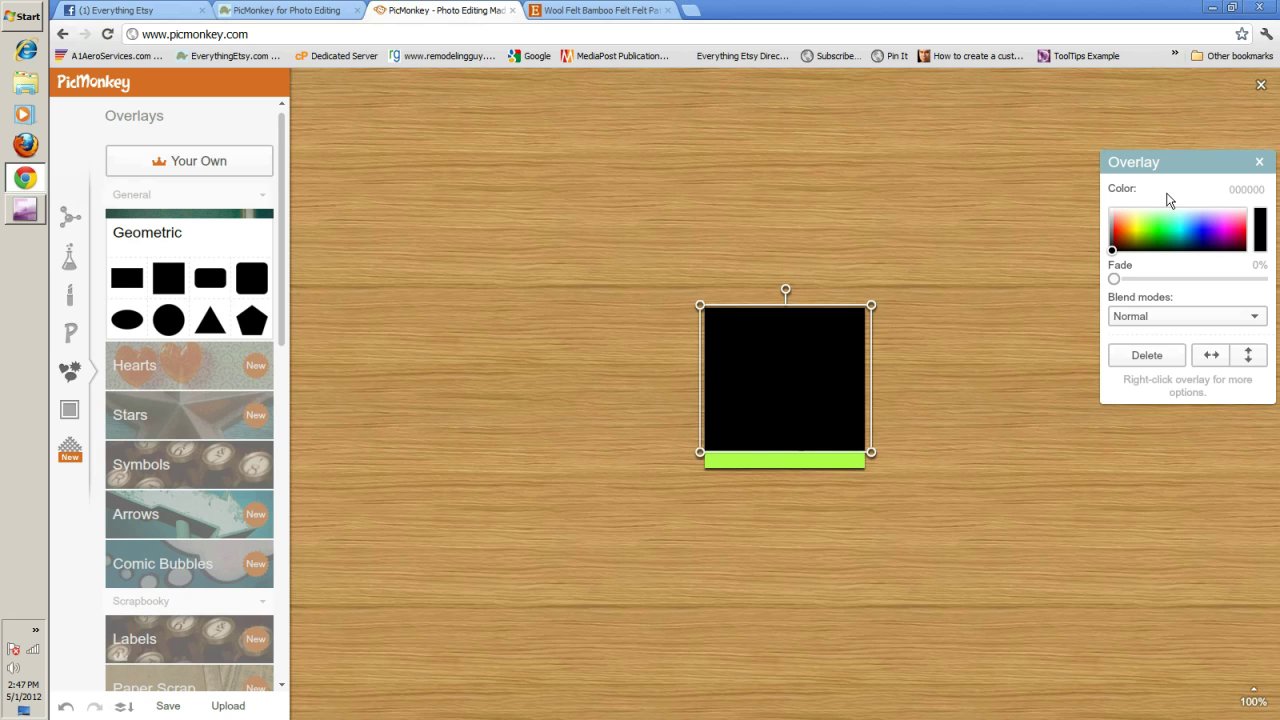
click(1179, 224)
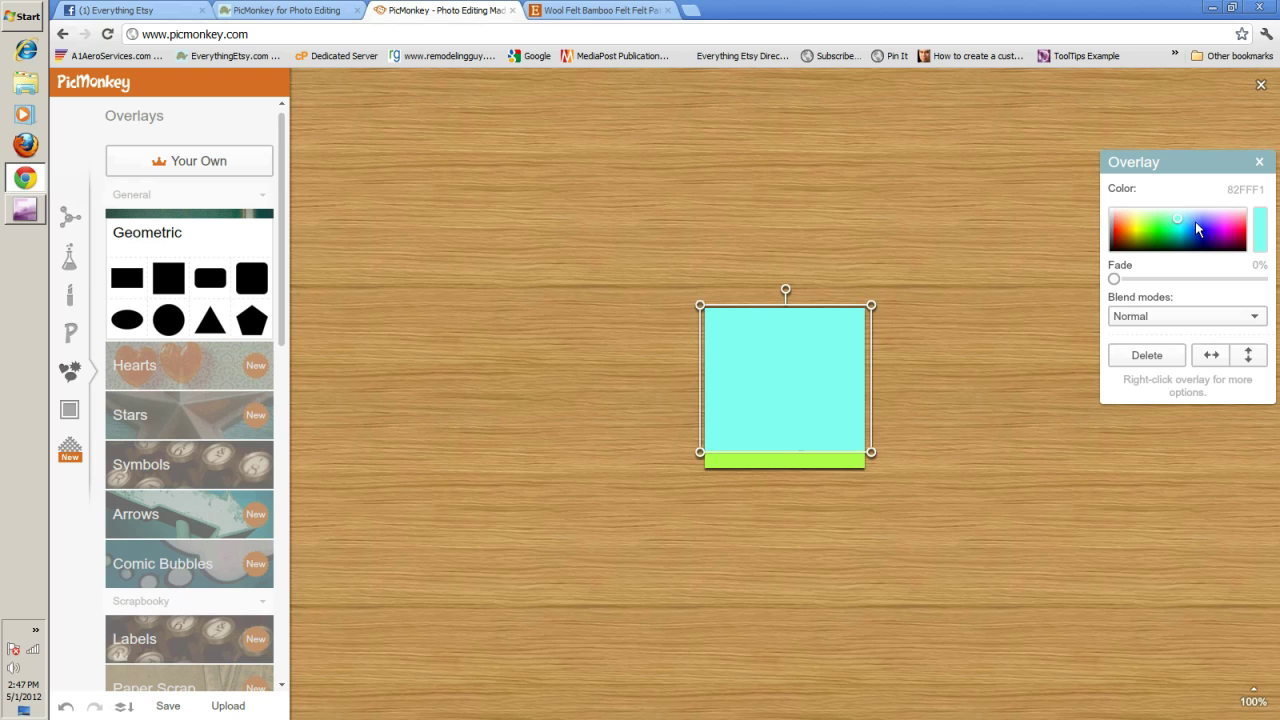
click(1189, 215)
click(1189, 225)
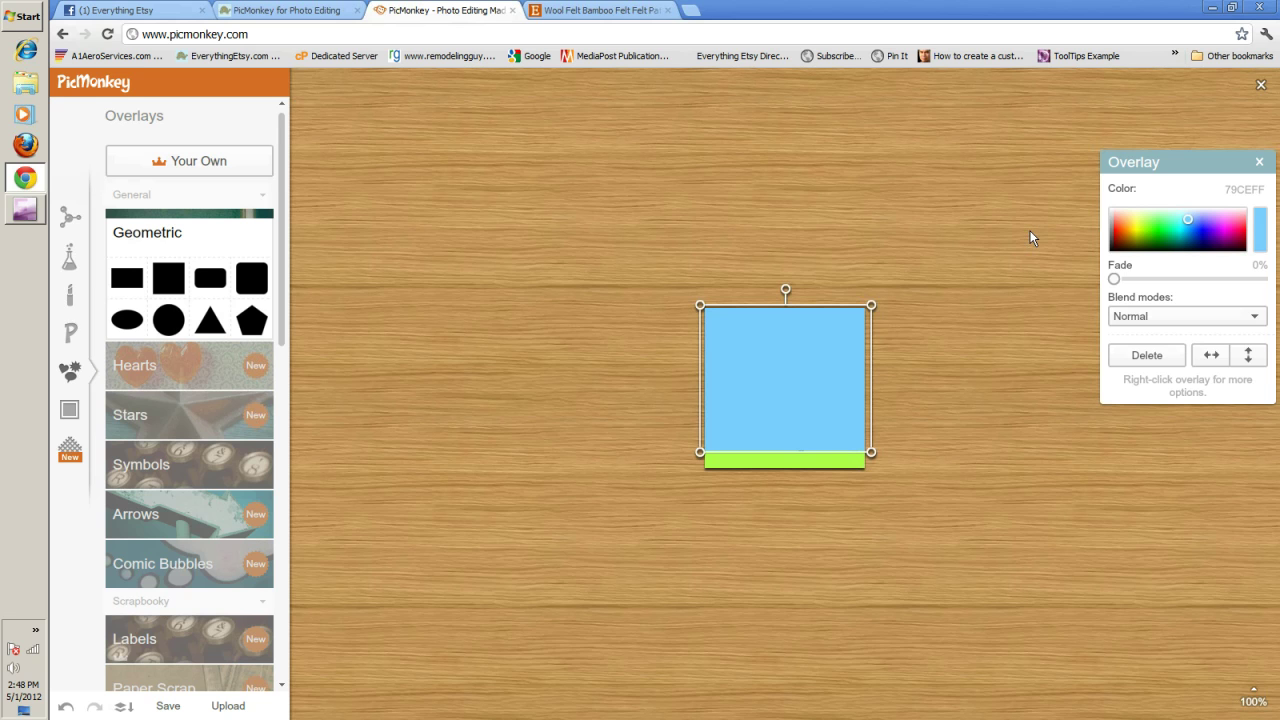
click(975, 247)
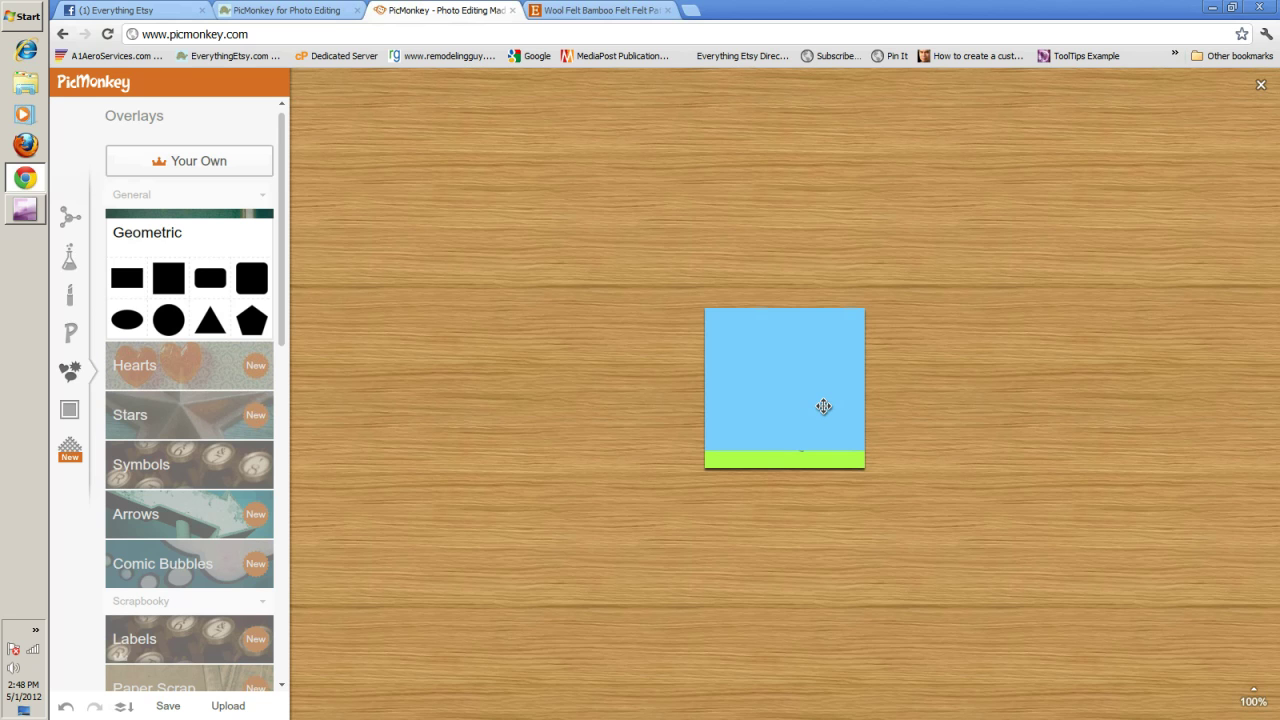
right_click(809, 383)
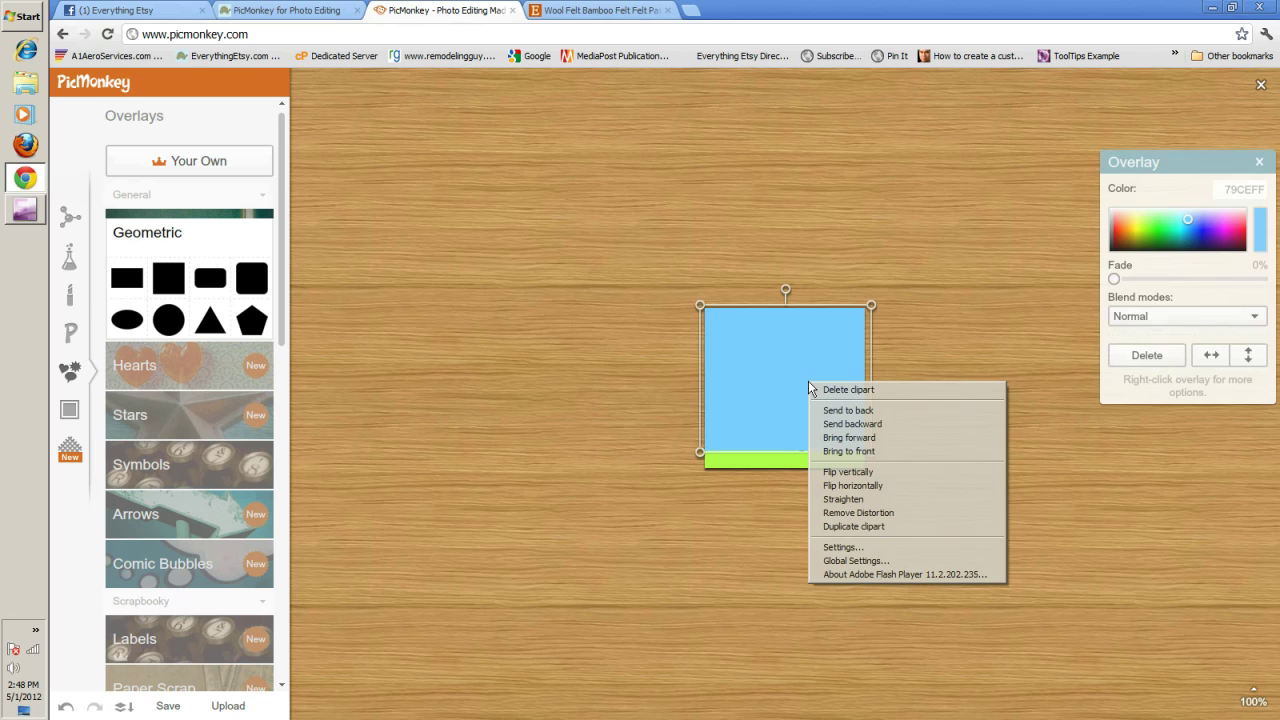
click(850, 412)
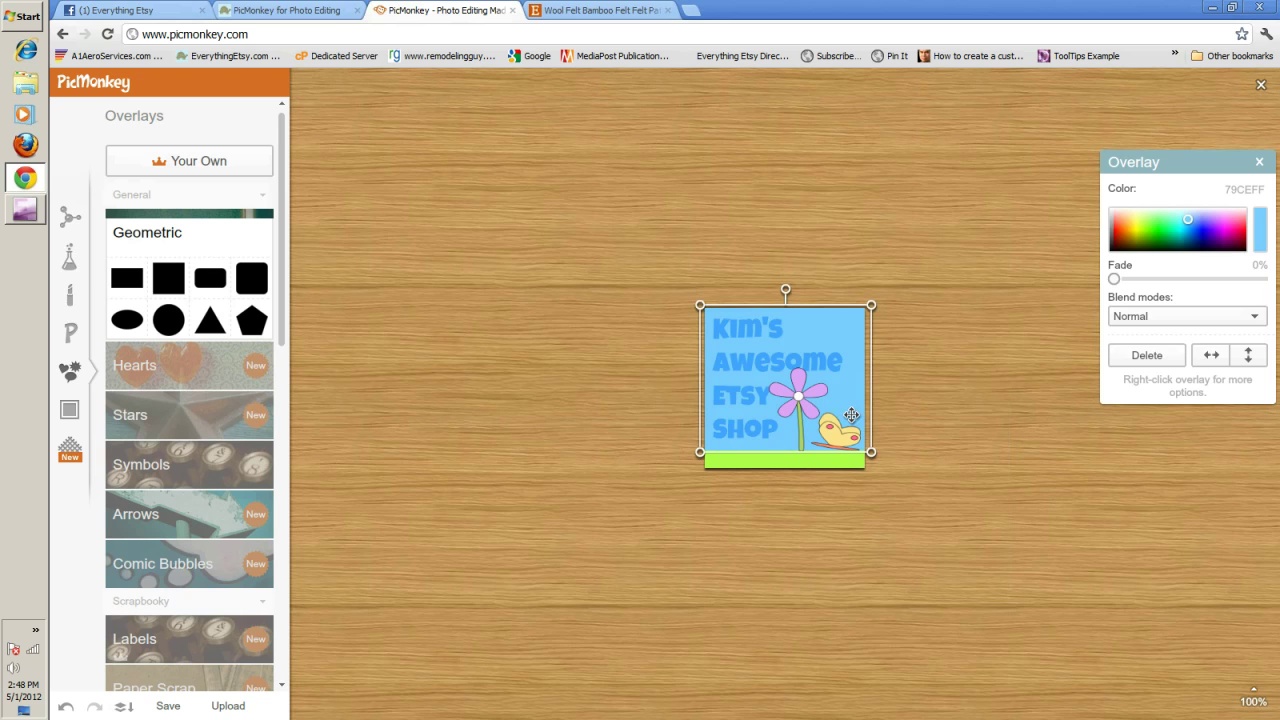
click(935, 384)
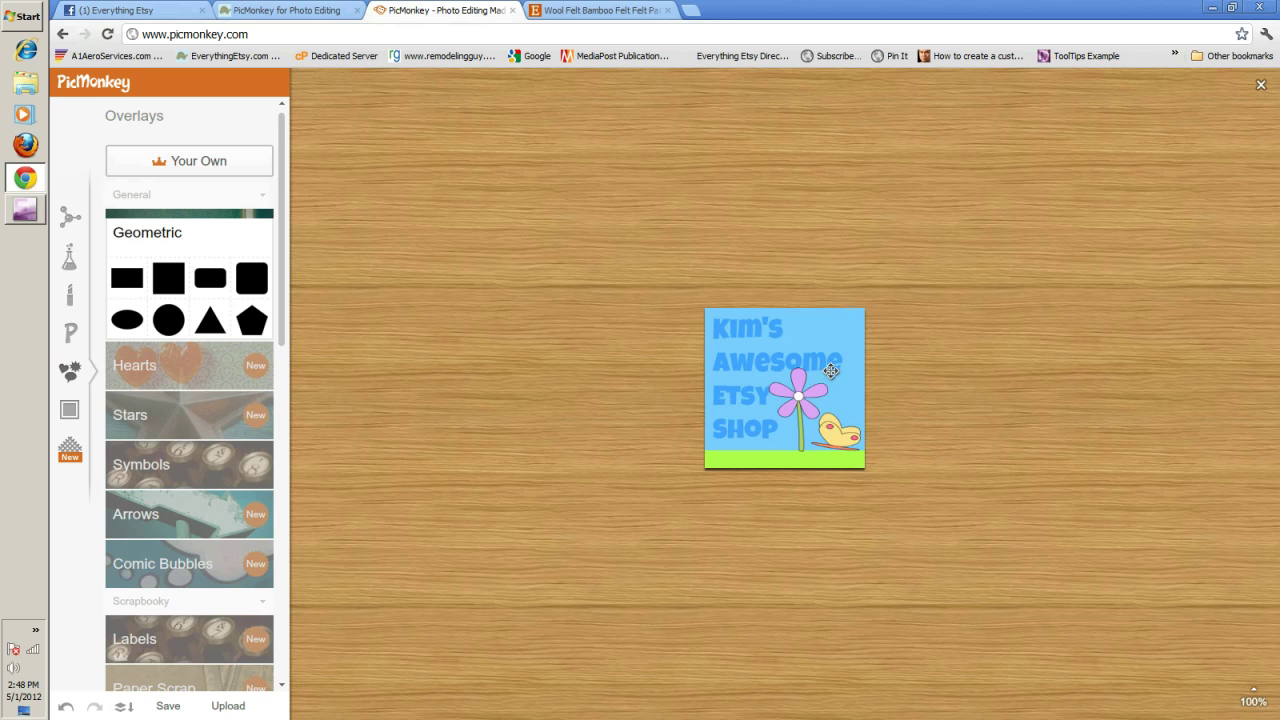
click(777, 356)
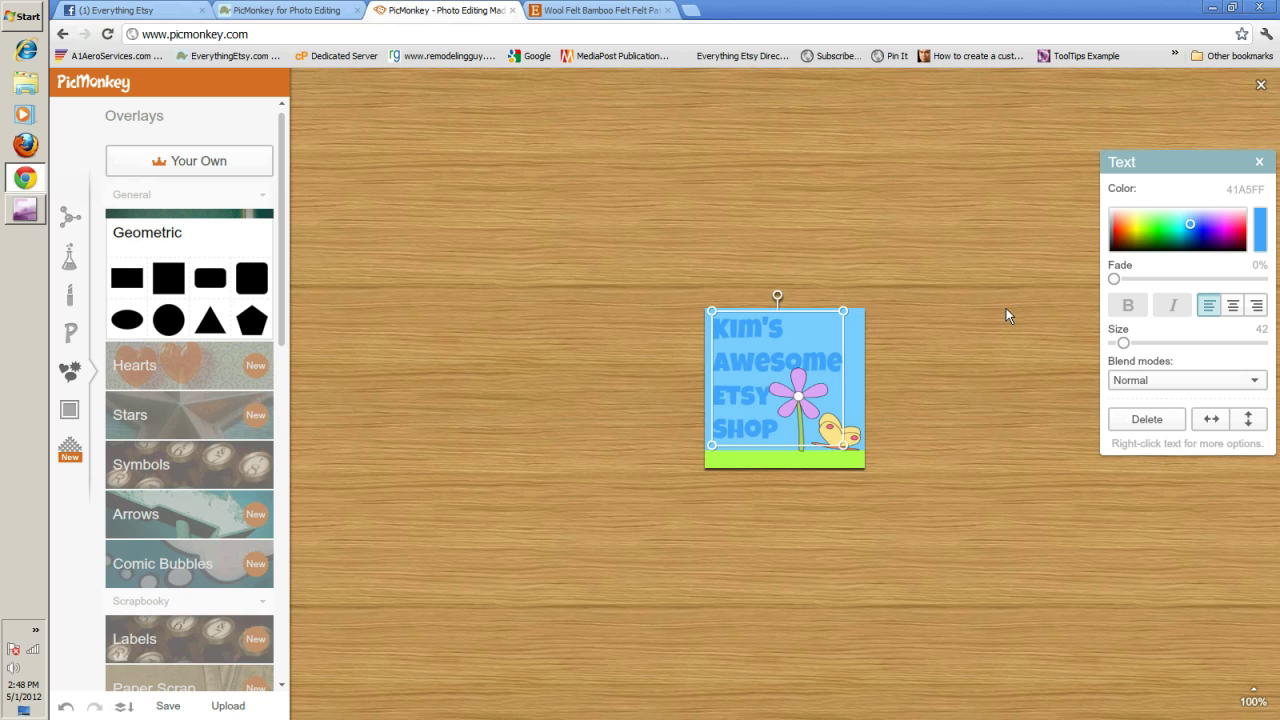
click(945, 306)
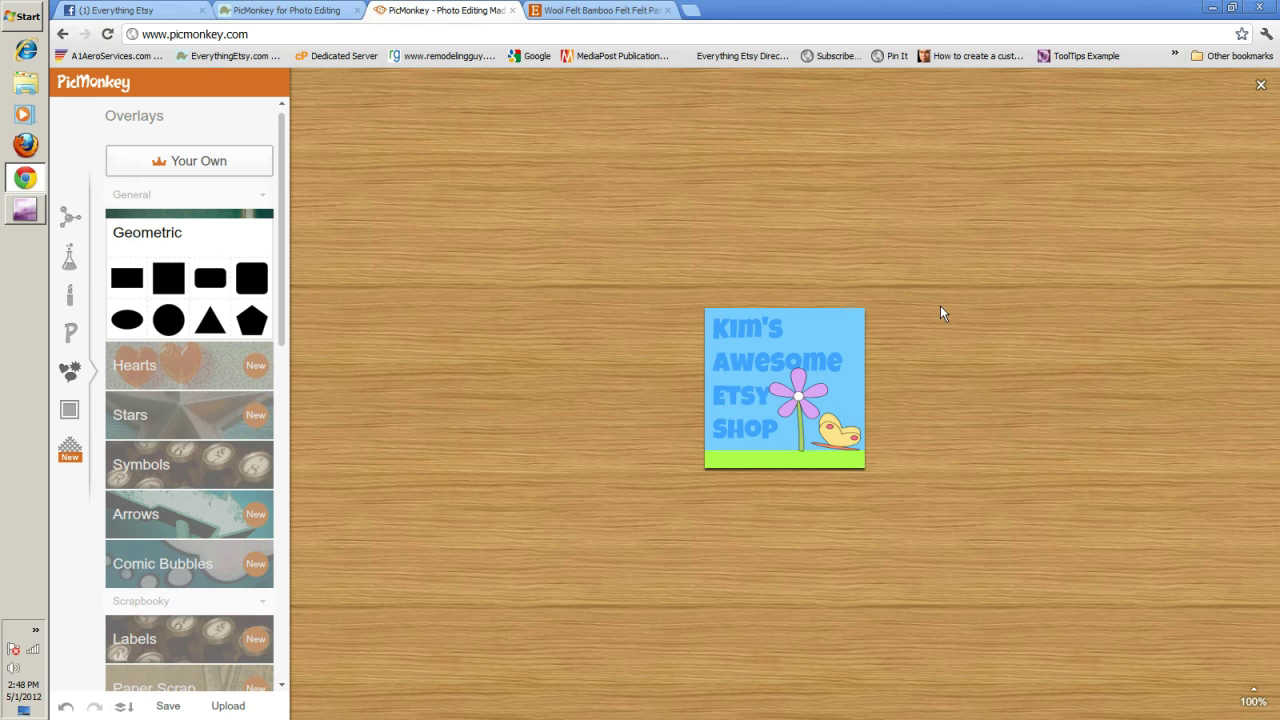
click(762, 328)
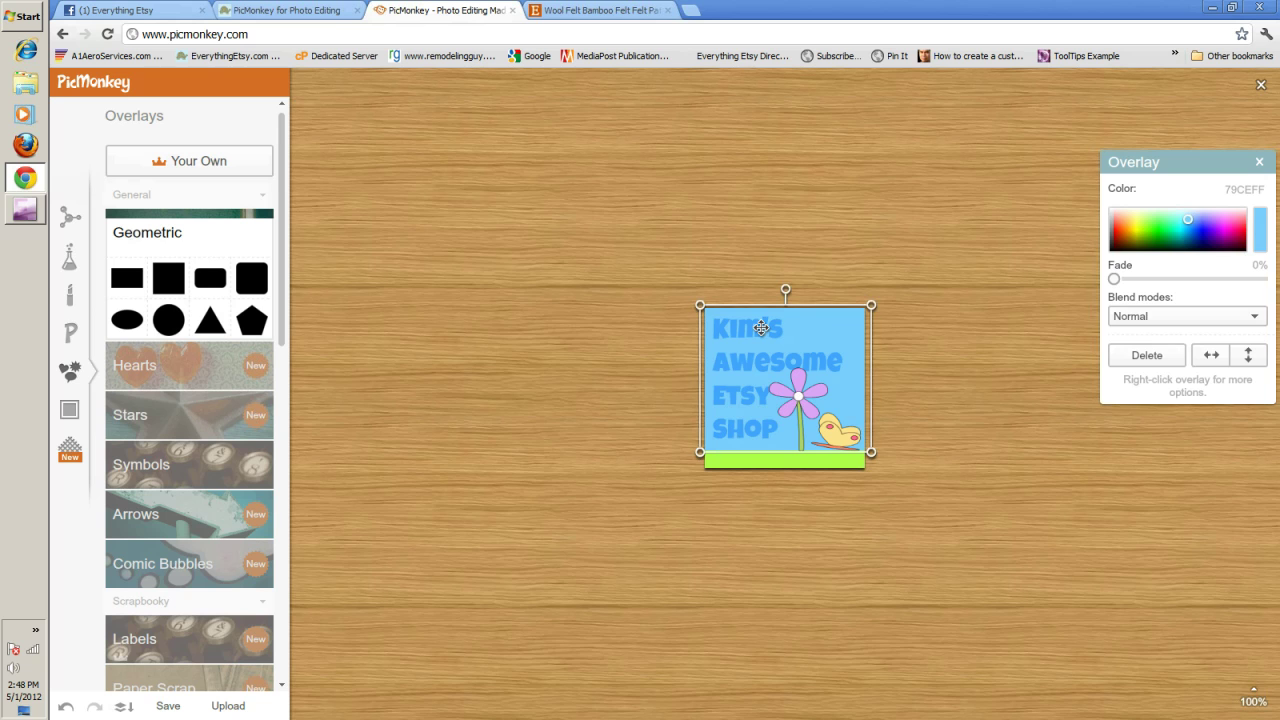
click(910, 358)
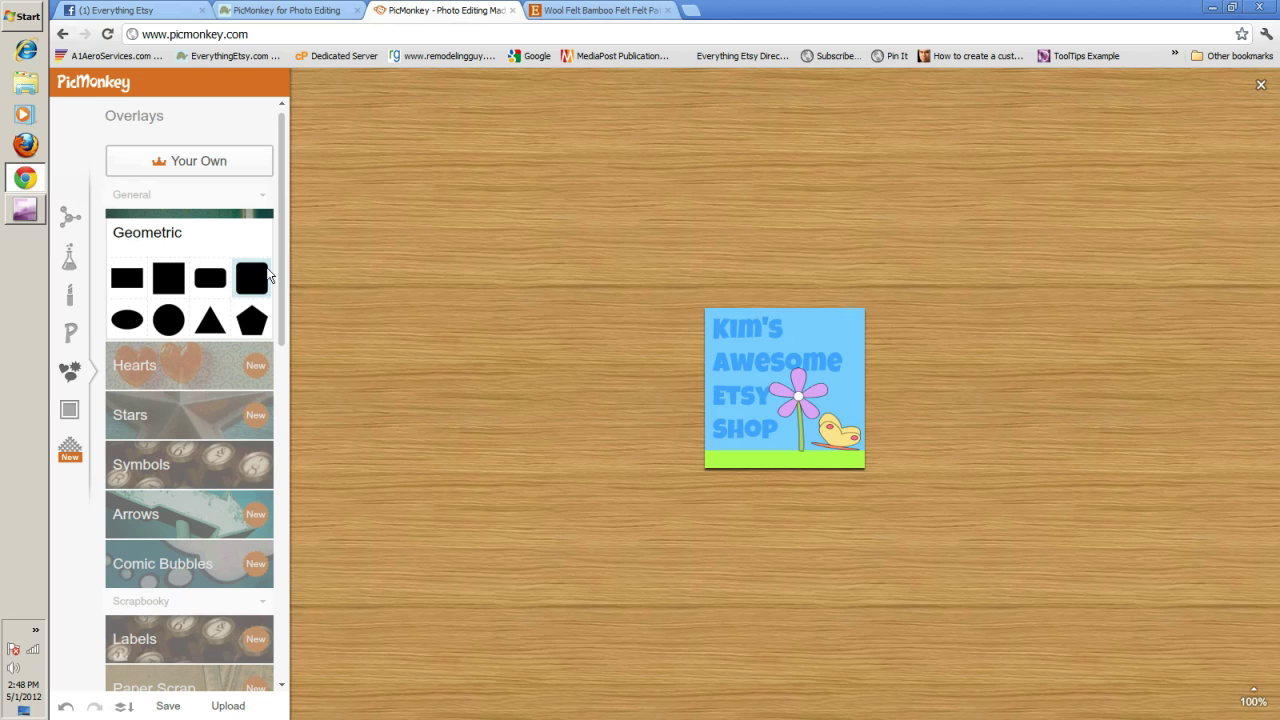
drag(279, 269, 280, 318)
Add the Royale cloud comic bubble, enlarged, to the top-right corner of the ad's sky.
click(150, 445)
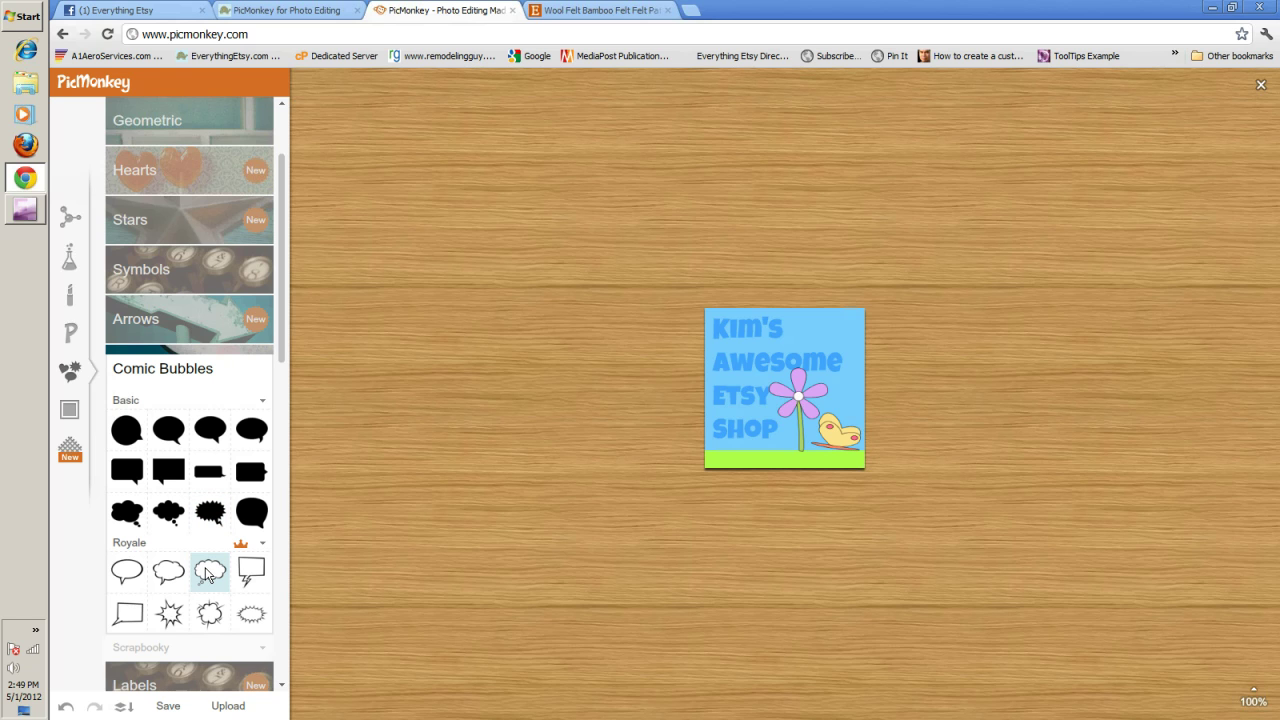
click(208, 573)
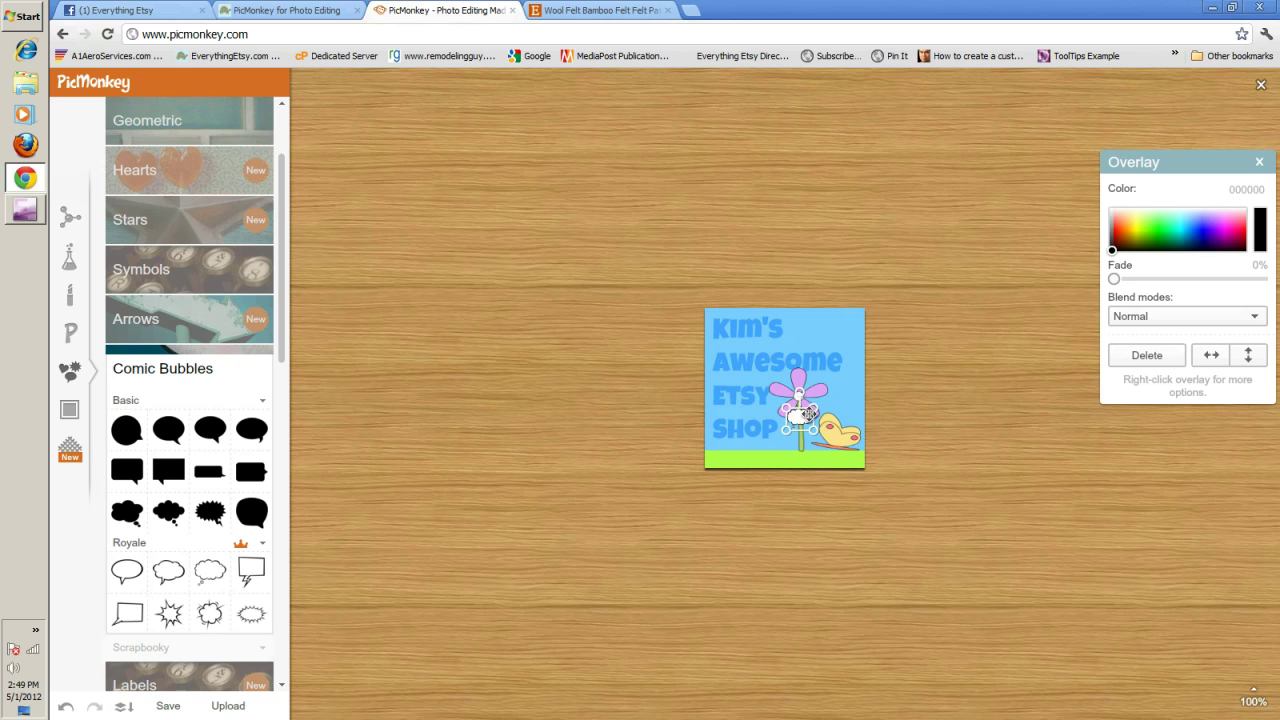
drag(812, 404, 833, 310)
click(894, 331)
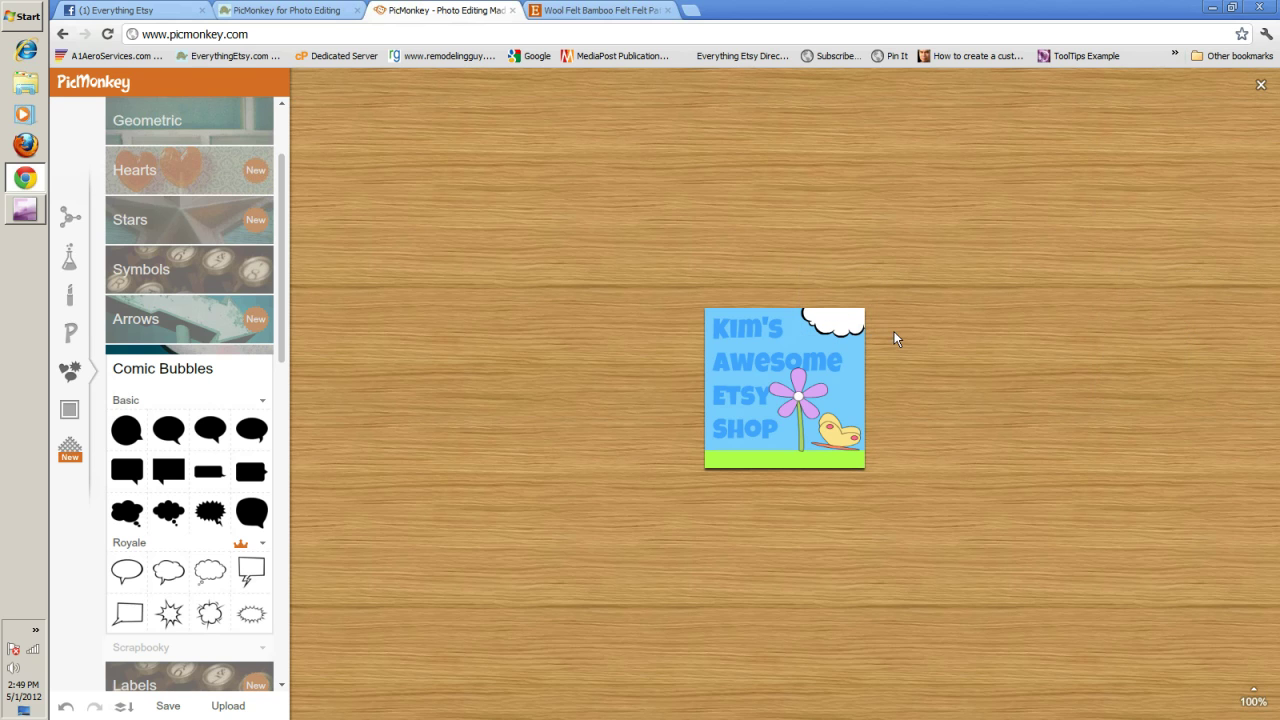
click(845, 322)
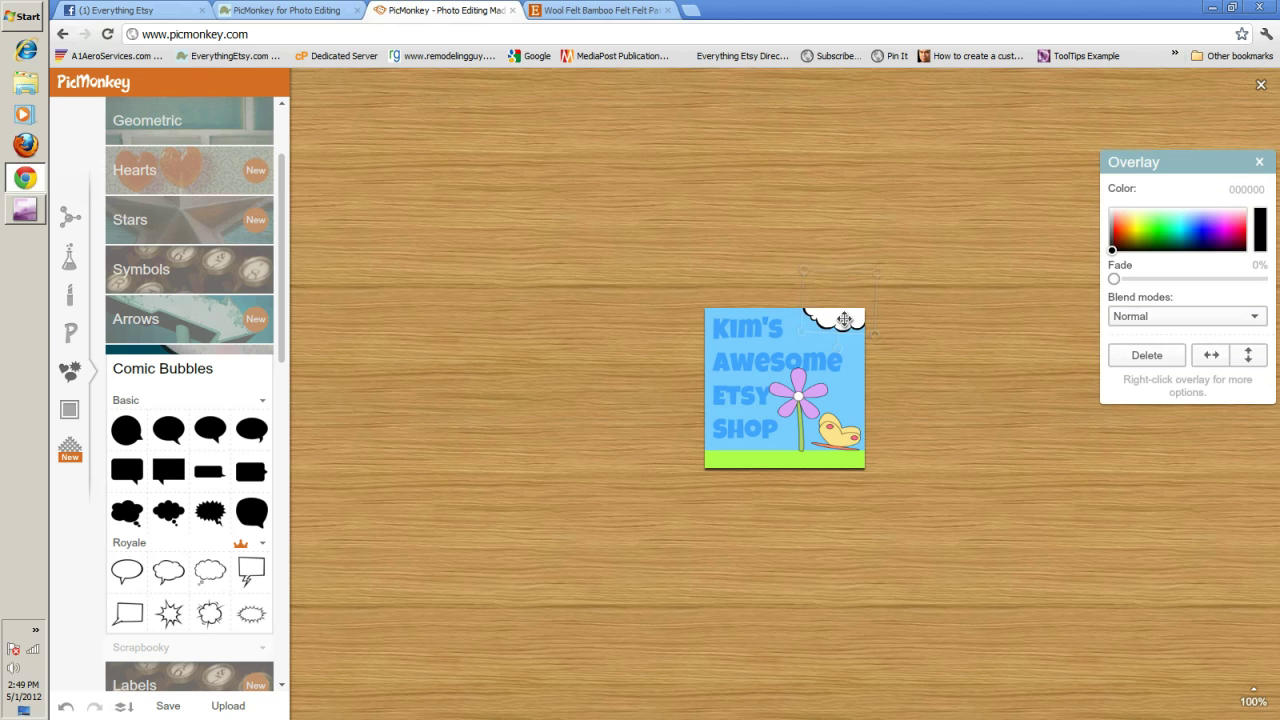
click(947, 359)
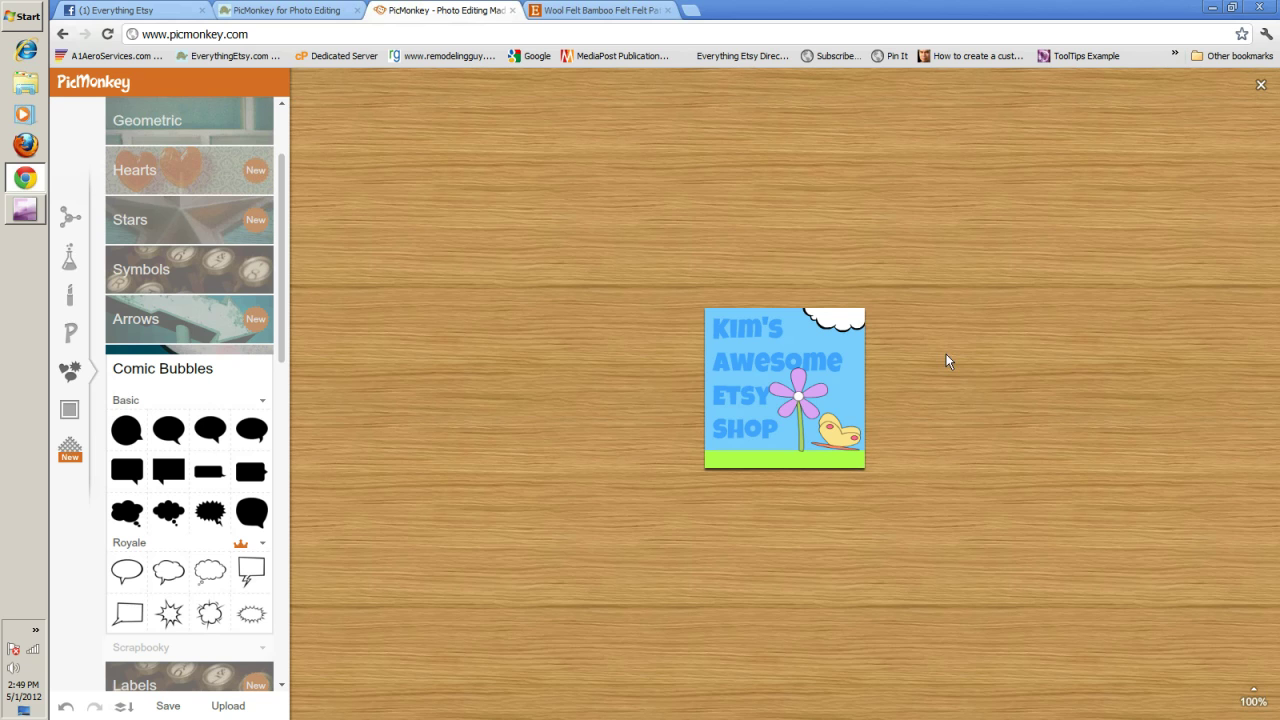
click(835, 314)
click(931, 304)
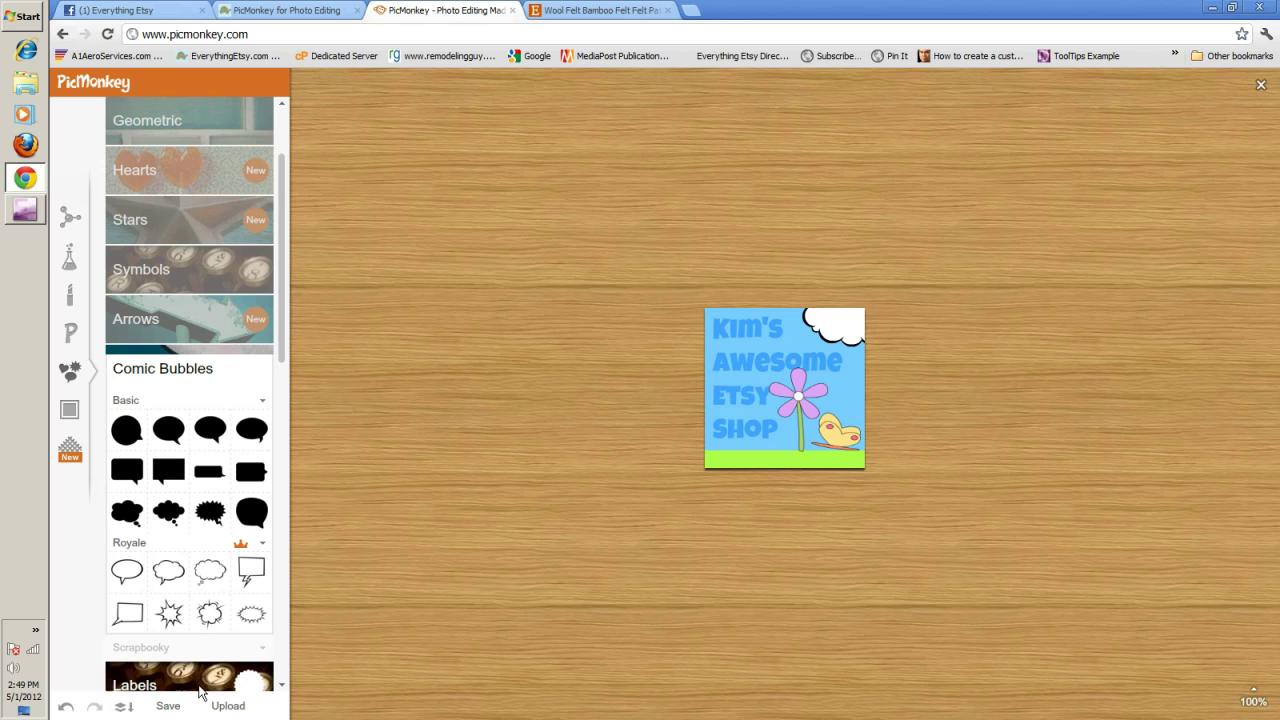
Rename the save file to Kims_Awesome_Shop_200x200 in place of the Google_Plus_Profile name.
click(167, 706)
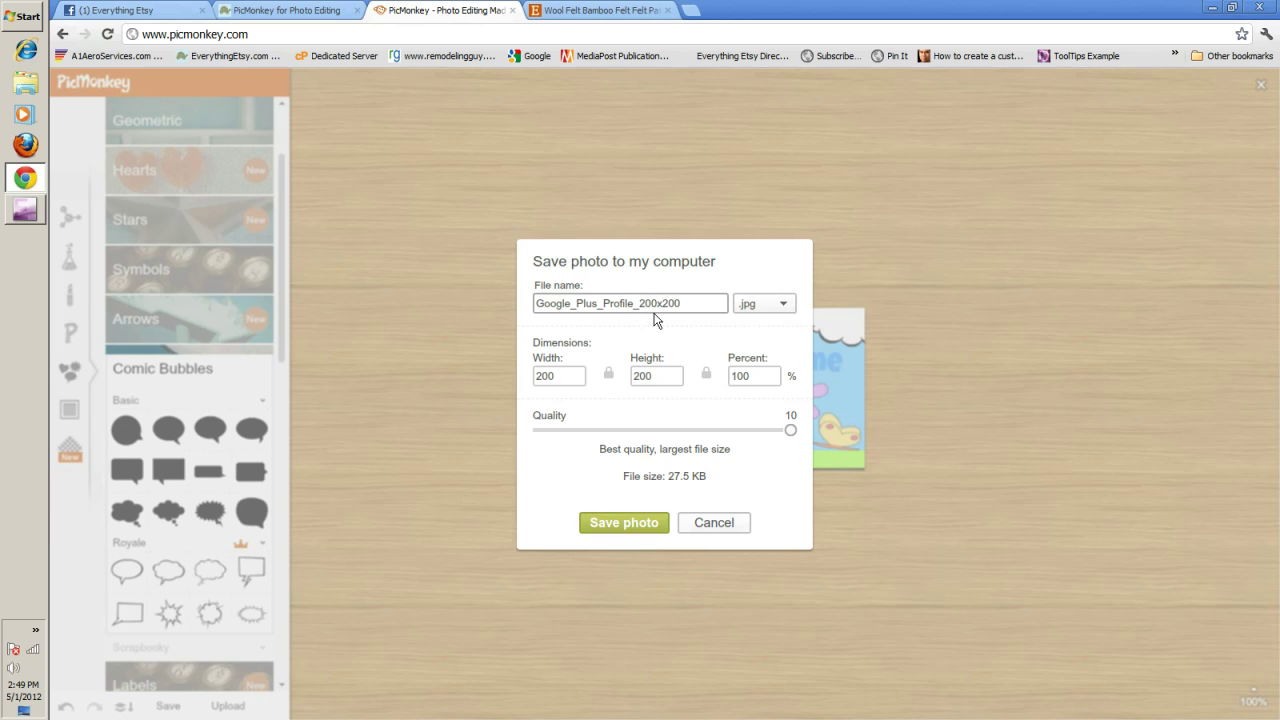
click(632, 306)
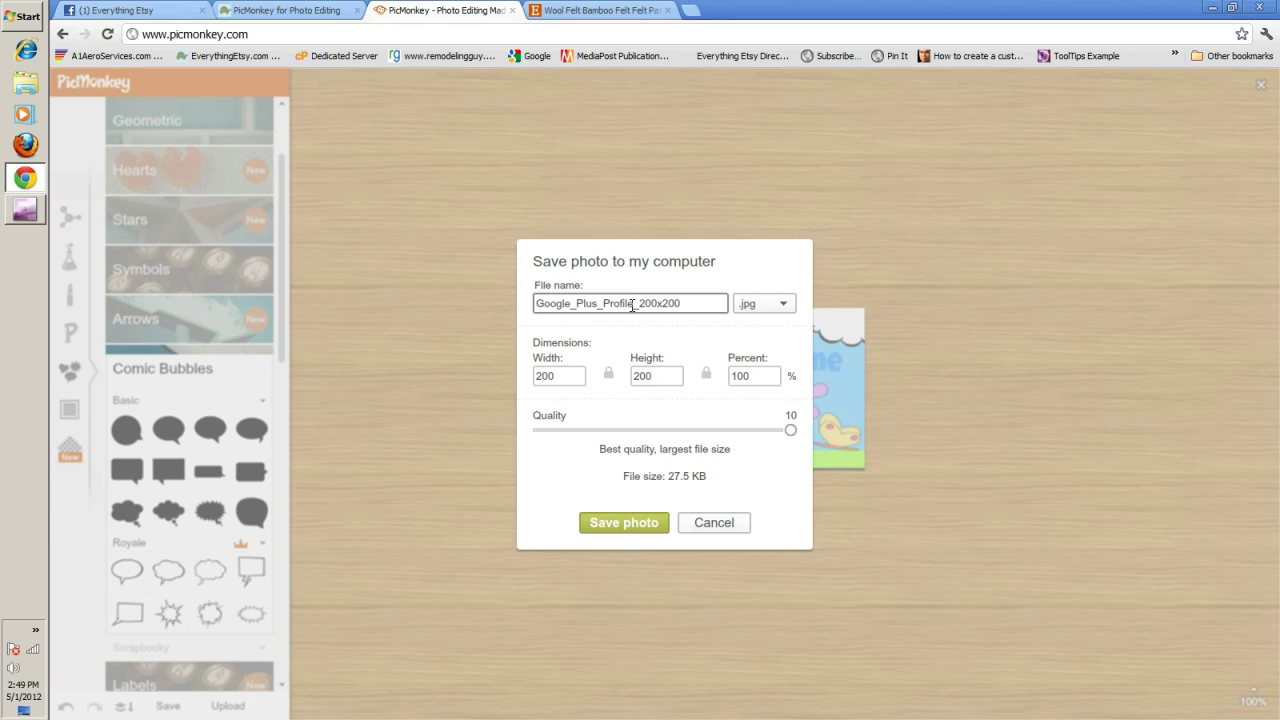
key(BackSpace)
key(BackSpace)
key(BackSpace)
key(BackSpace)
key(BackSpace)
key(BackSpace)
key(BackSpace)
key(BackSpace)
key(BackSpace)
key(BackSpace)
key(BackSpace)
key(BackSpace)
key(BackSpace)
key(BackSpace)
key(BackSpace)
key(BackSpace)
key(BackSpace)
key(BackSpace)
key(BackSpace)
text(Kims_Awes)
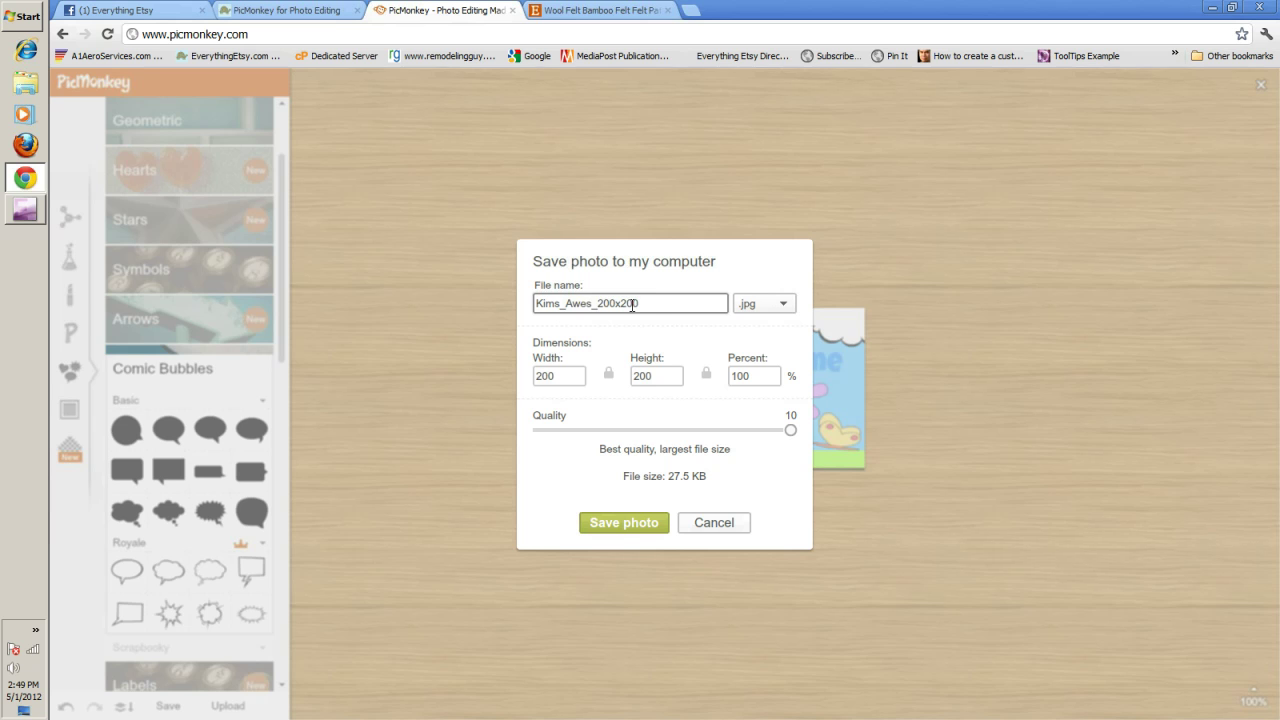
text(ome_Shop)
Save the square ad to the chosen folder, then open the blank Etsy_Shop_Banner_760x100 image.
click(620, 524)
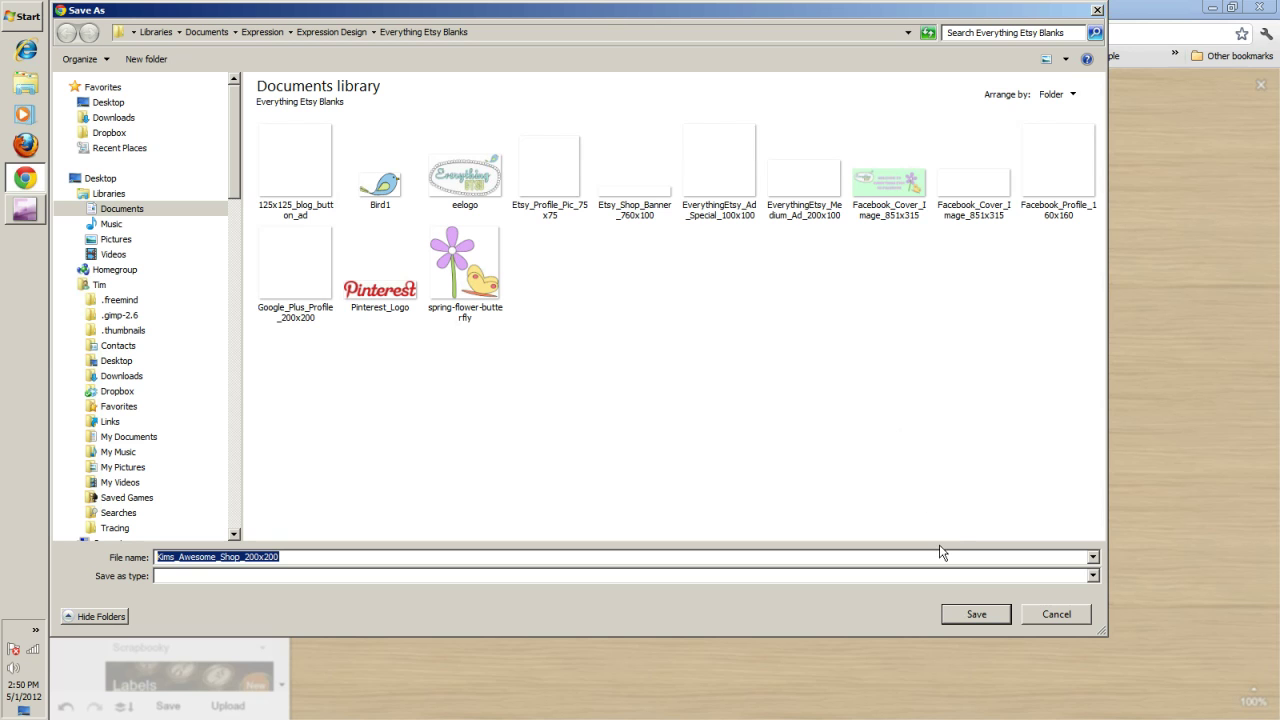
click(968, 615)
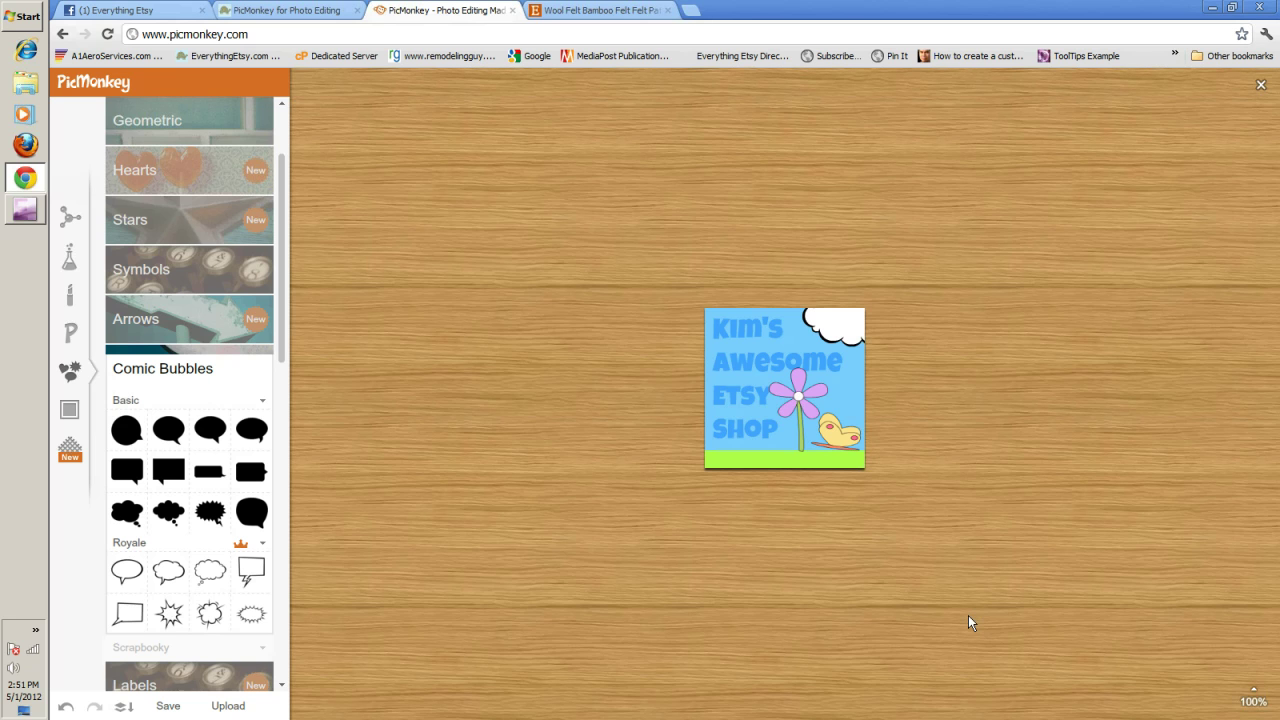
click(228, 706)
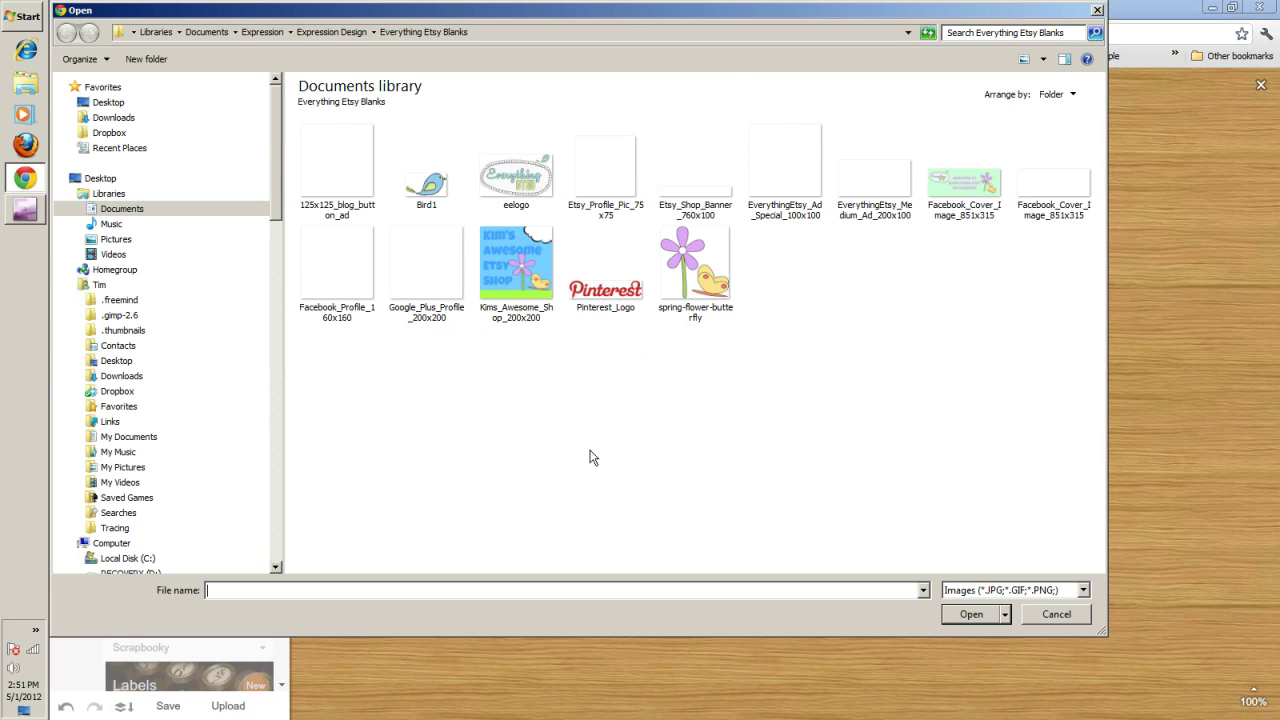
double_click(702, 192)
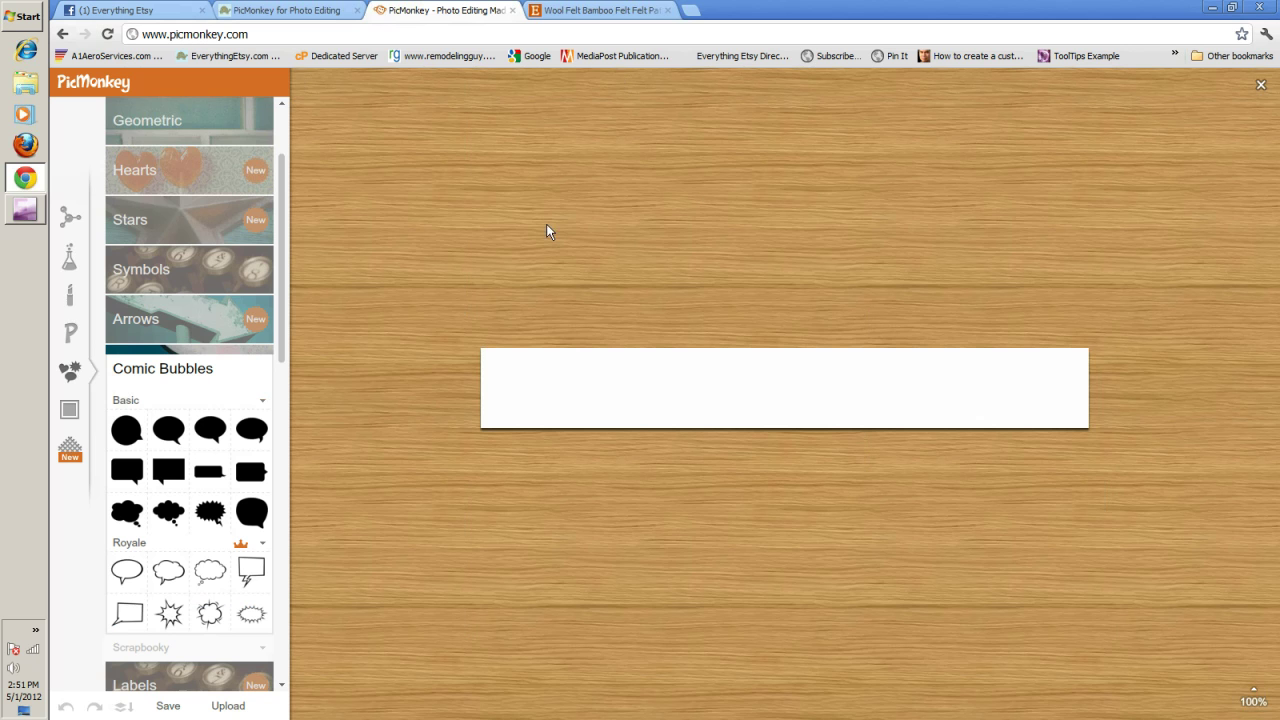
click(584, 12)
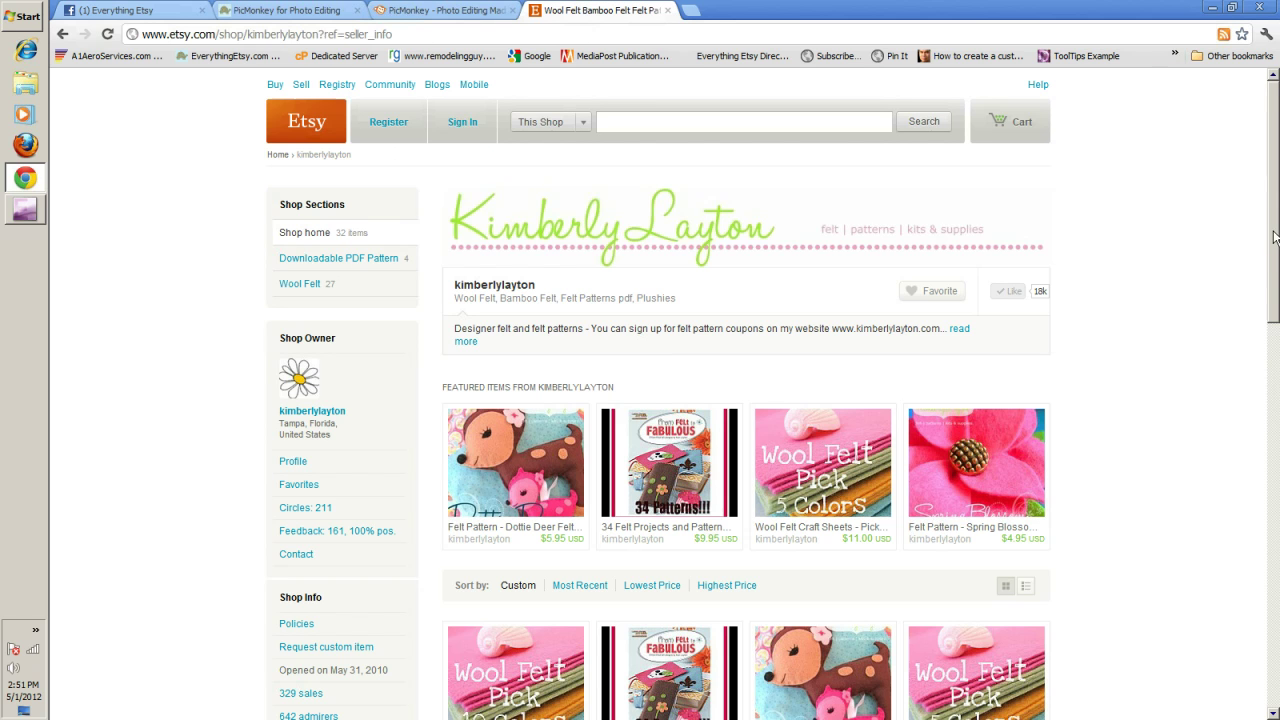
Save the Lemonade Yellow felt listing's main photo to the Desktop under the name 'flet'.
drag(1275, 240, 1272, 412)
click(960, 513)
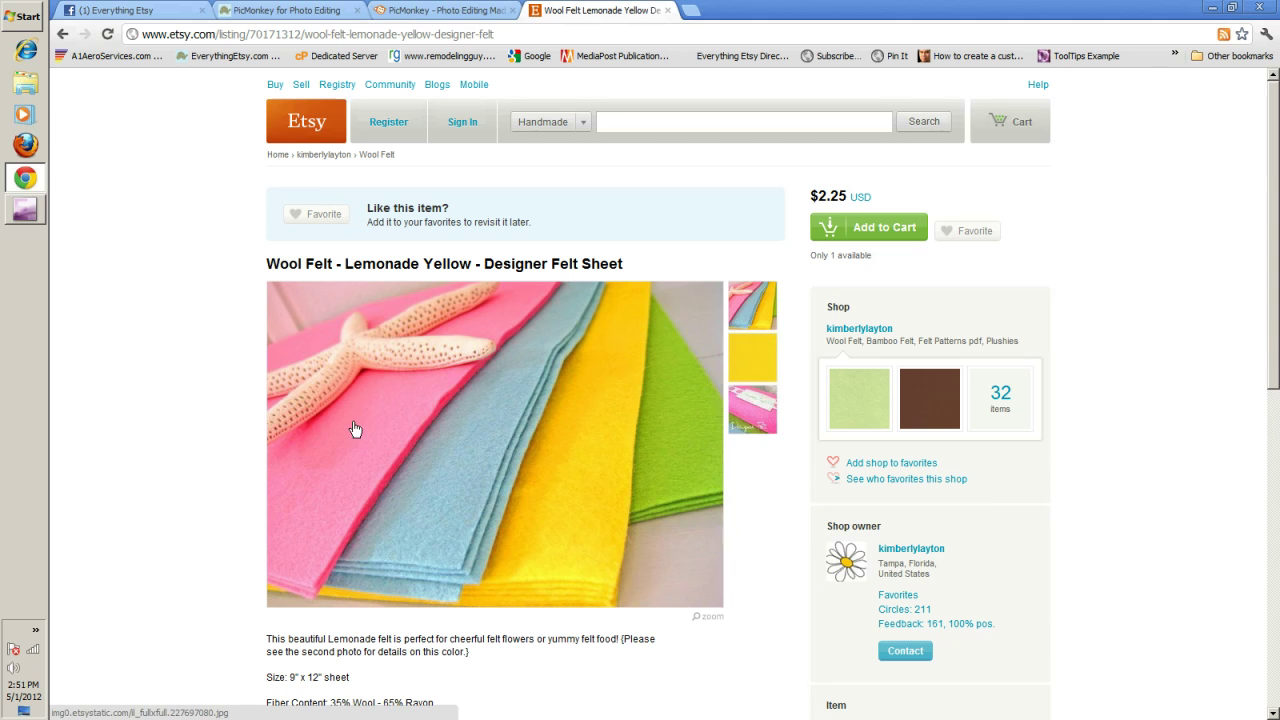
right_click(353, 421)
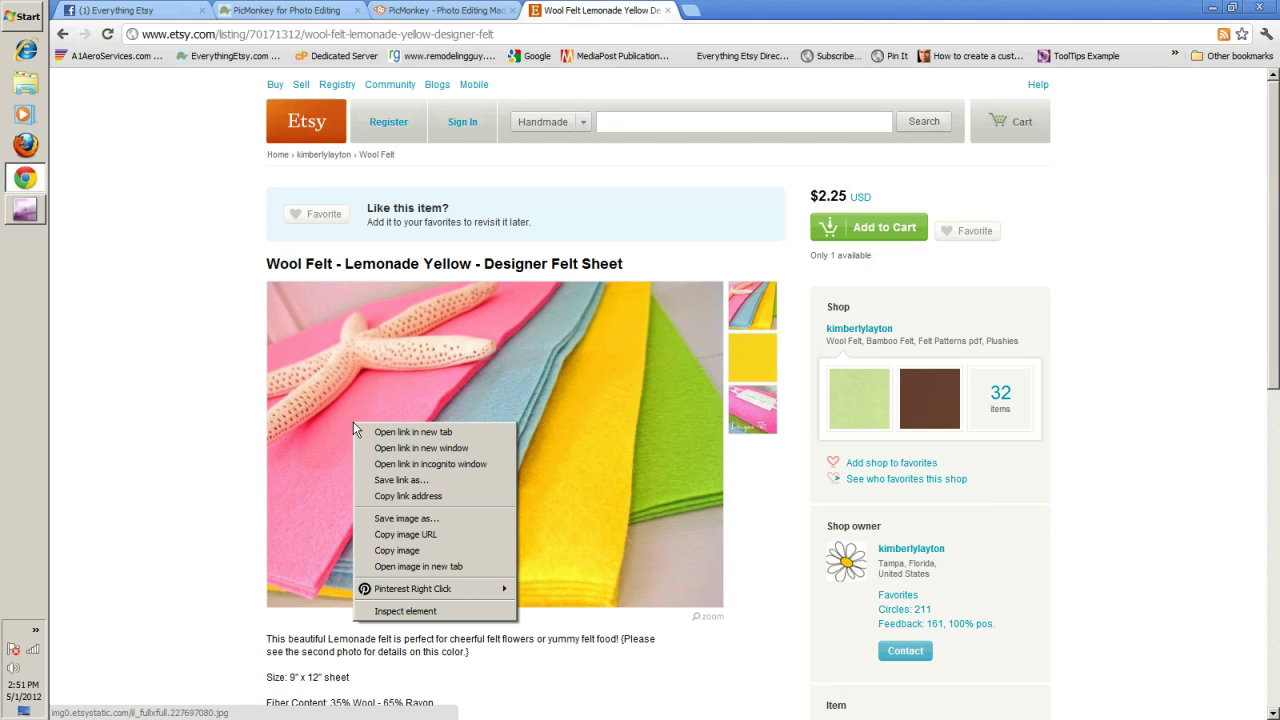
click(404, 519)
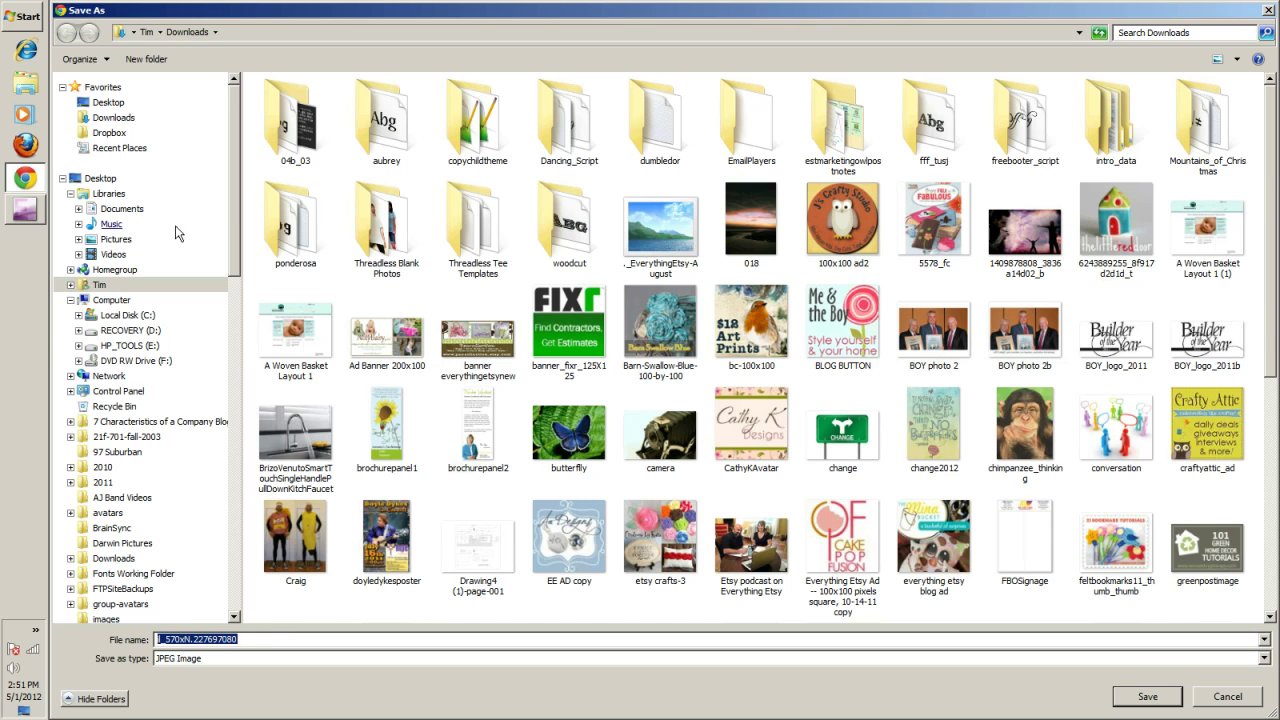
click(110, 103)
click(277, 640)
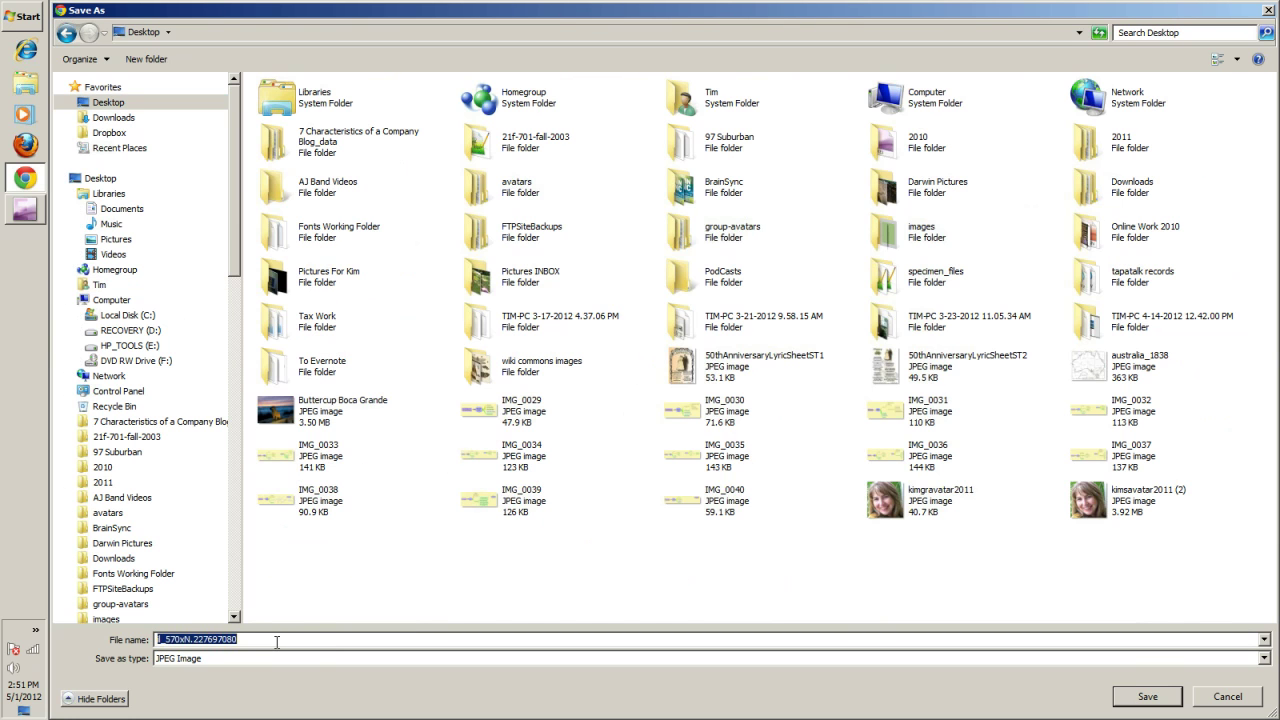
text(flet)
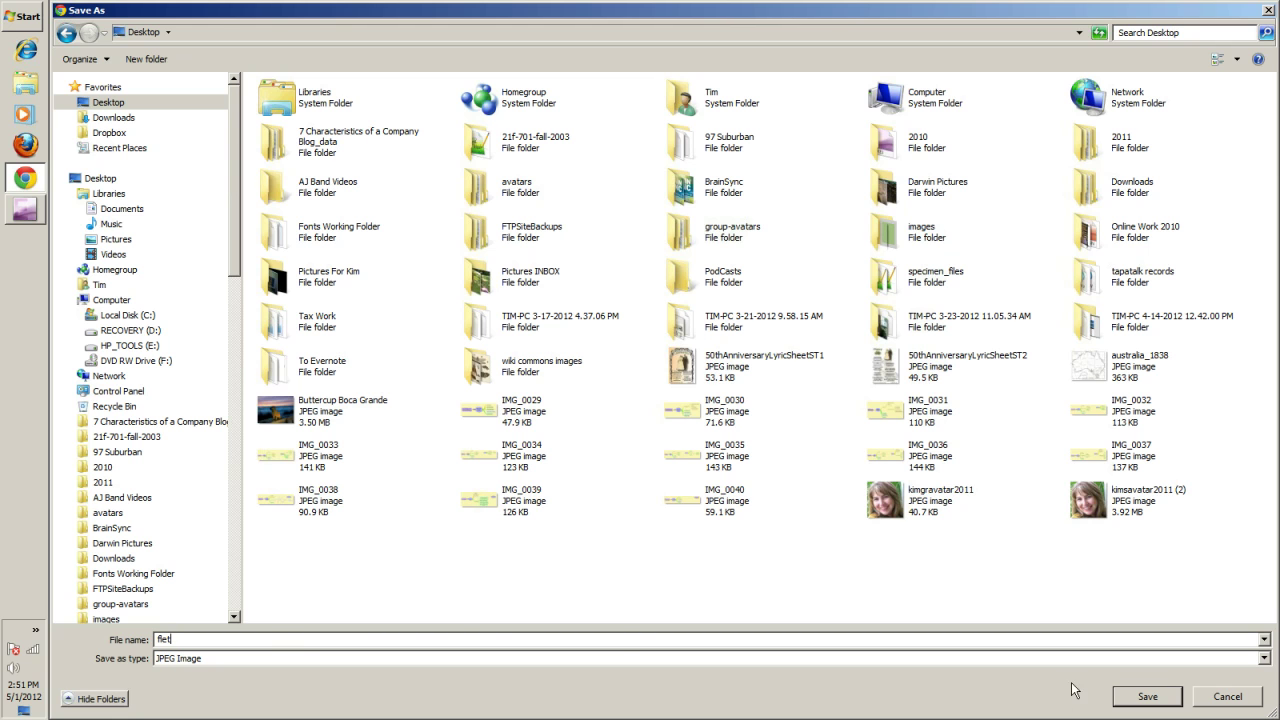
click(1137, 697)
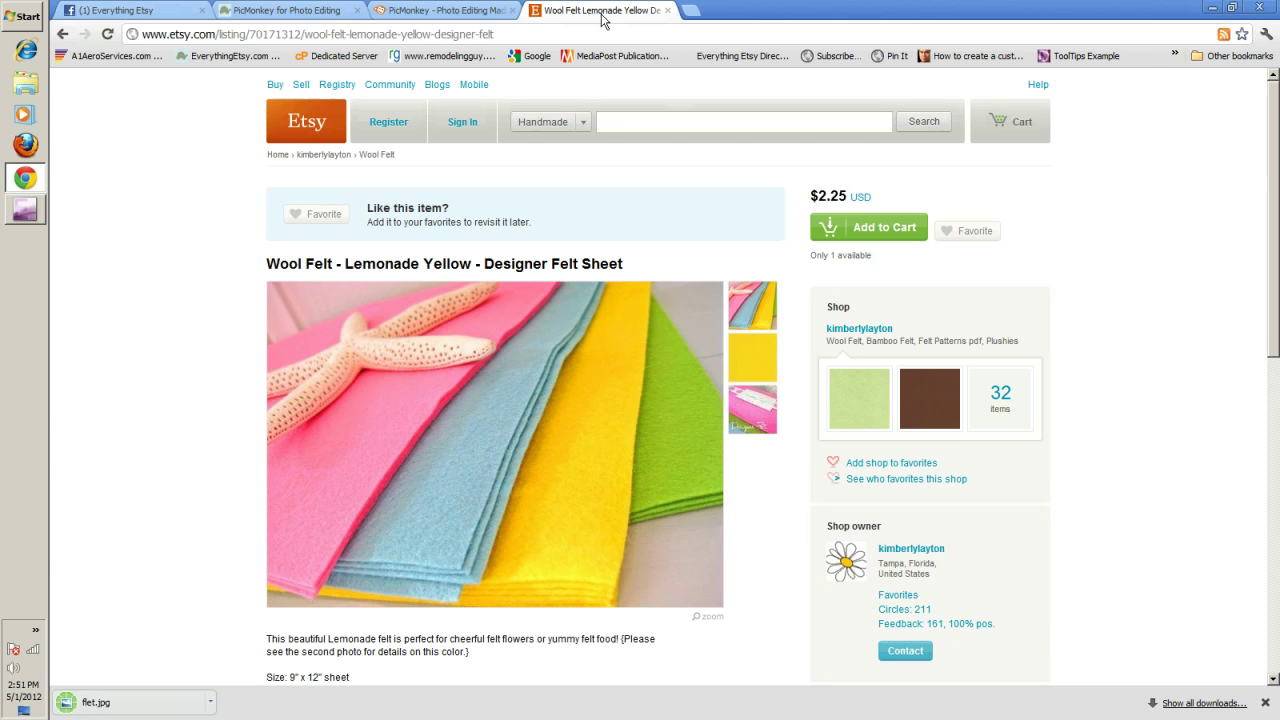
click(440, 10)
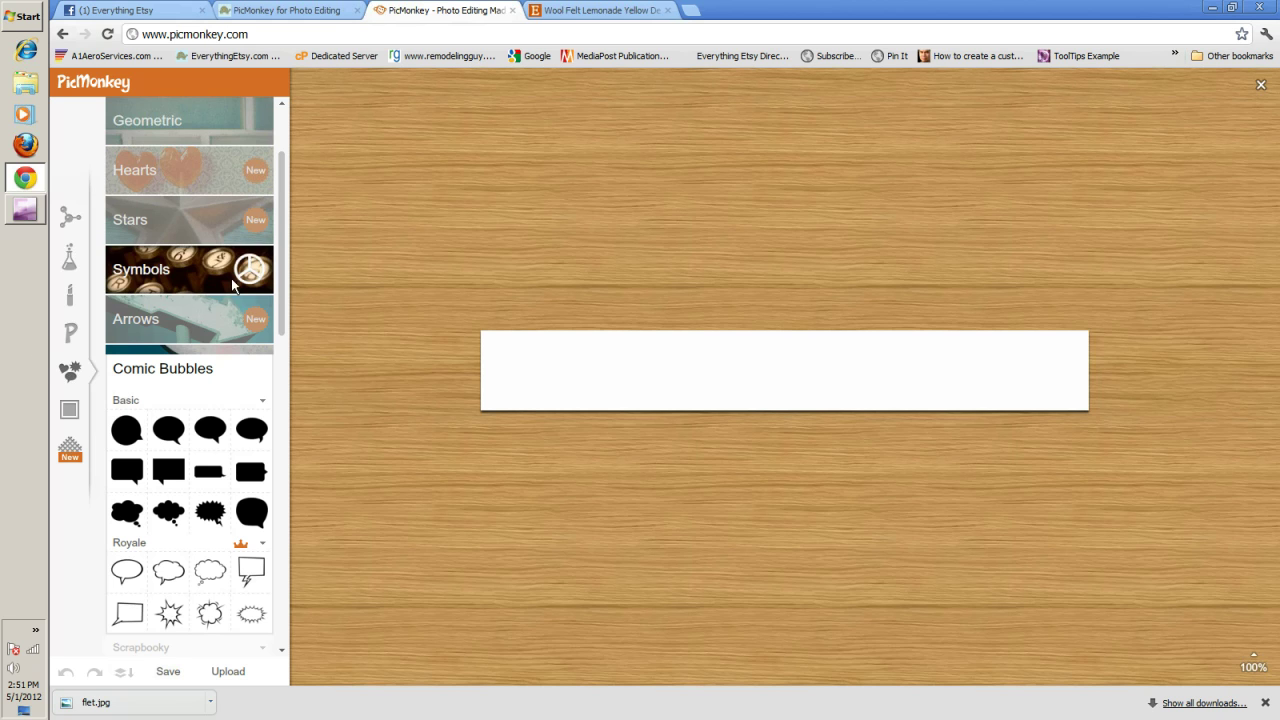
Search the Desktop for 'felt' and add the felt PNG as a Your Own overlay on the banner.
drag(279, 273, 280, 225)
click(207, 166)
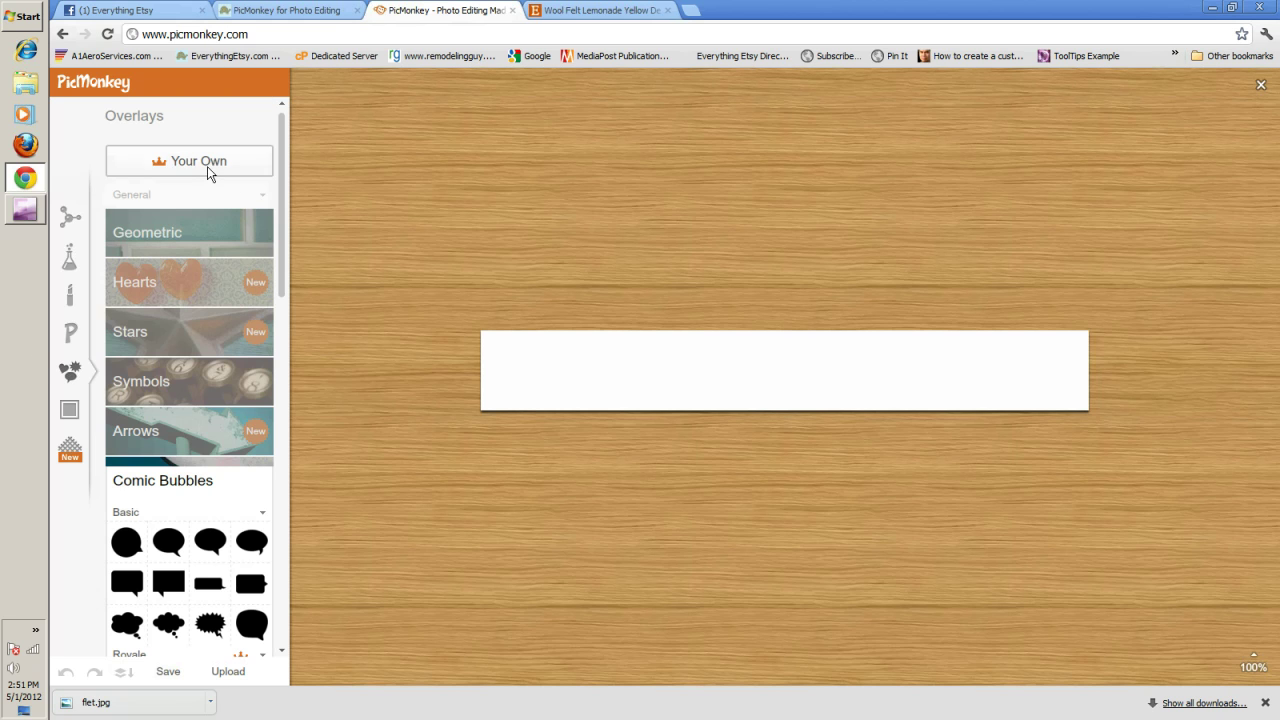
click(108, 102)
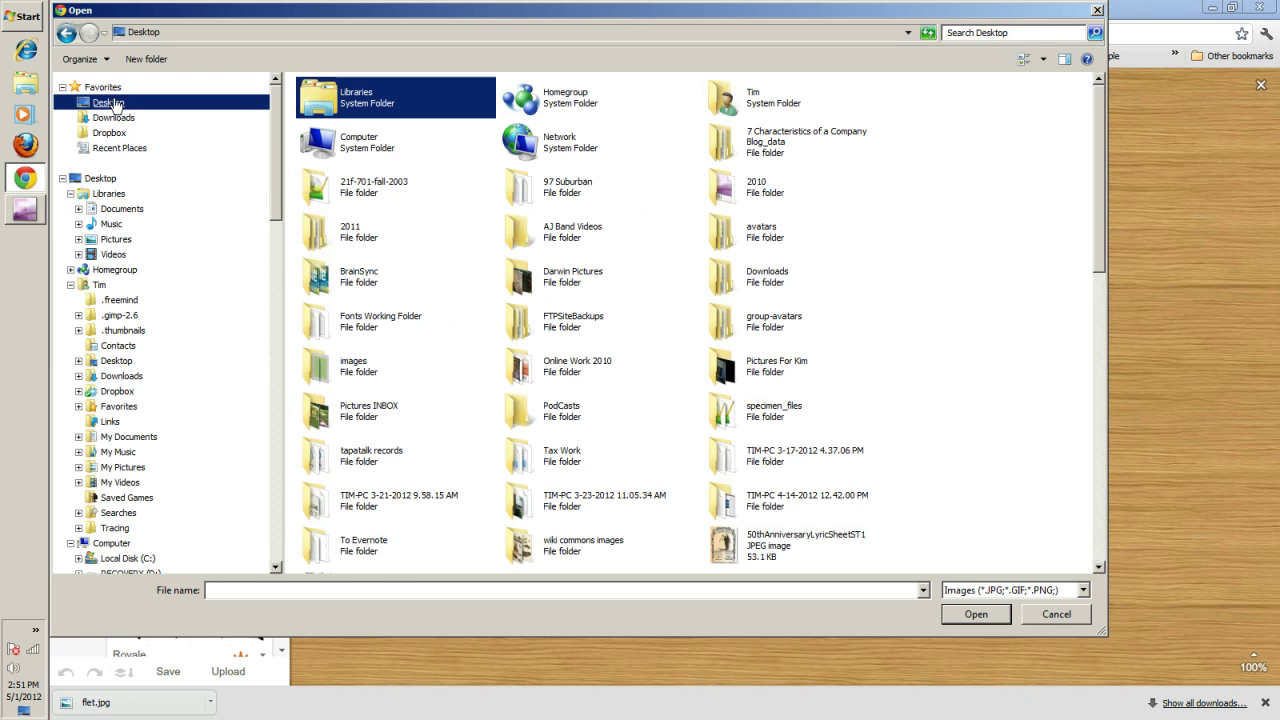
click(1033, 32)
text(ferlt)
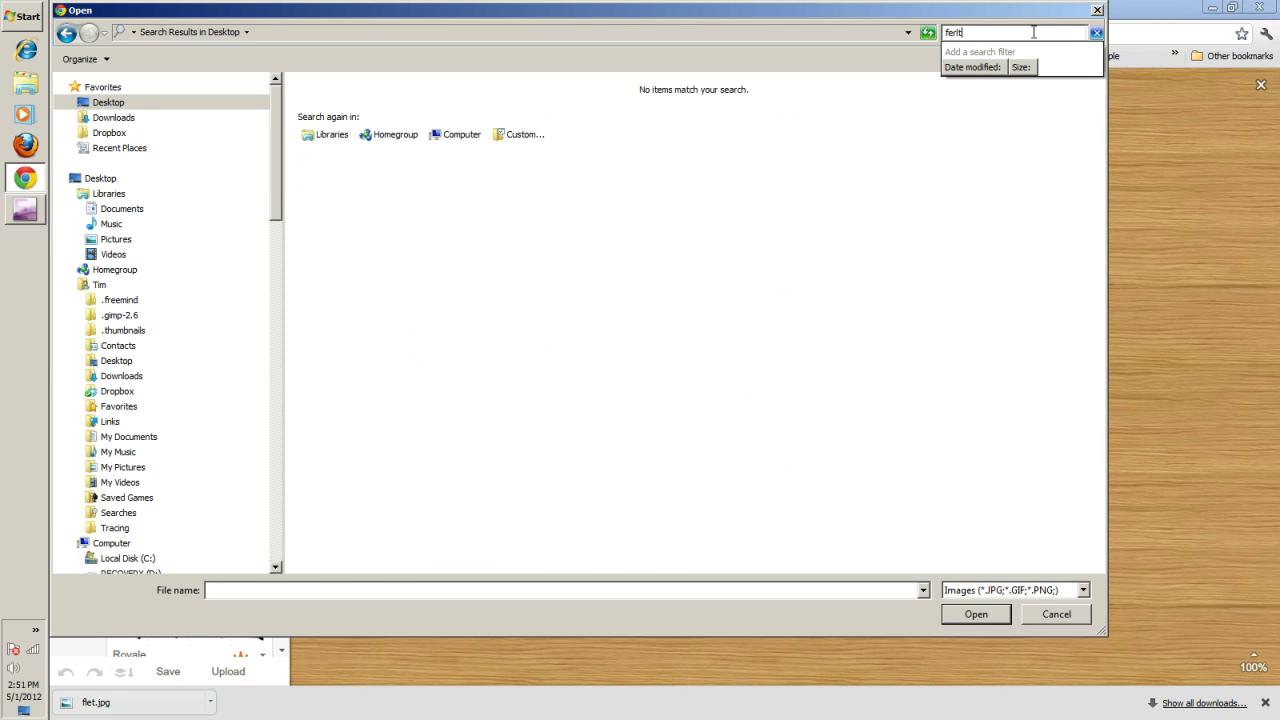
key(BackSpace)
key(BackSpace)
key(BackSpace)
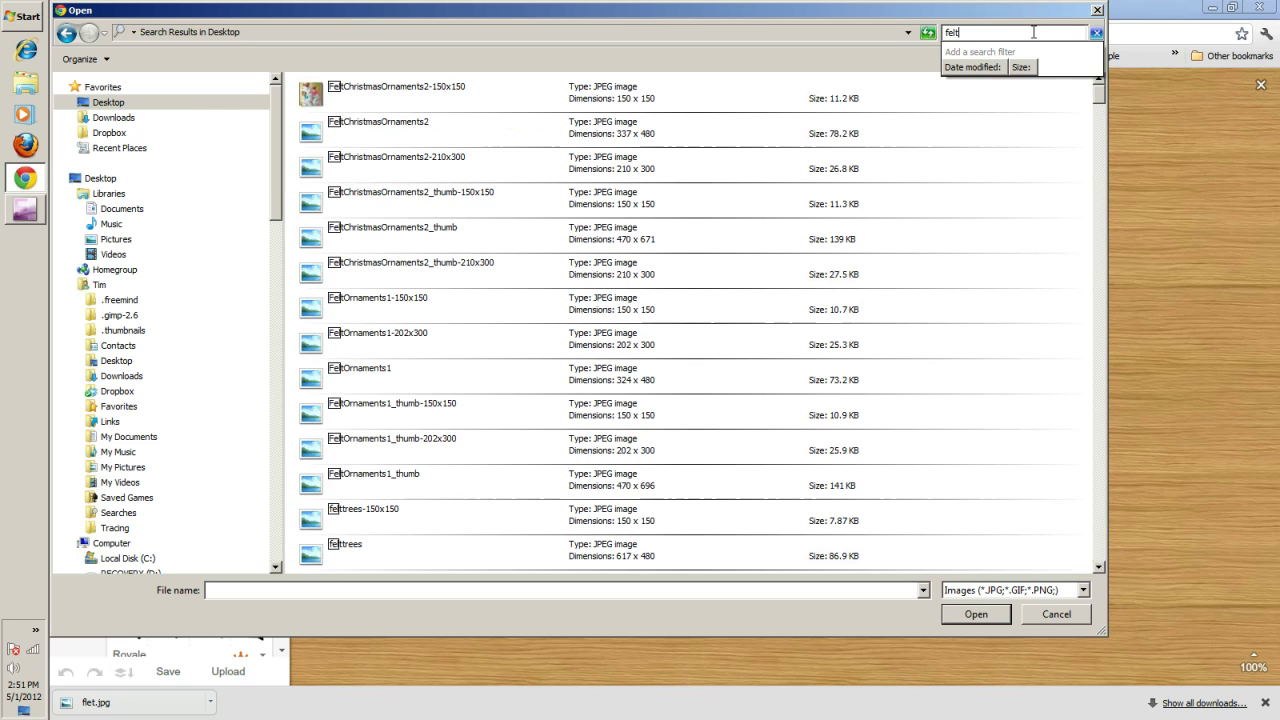
text(t)
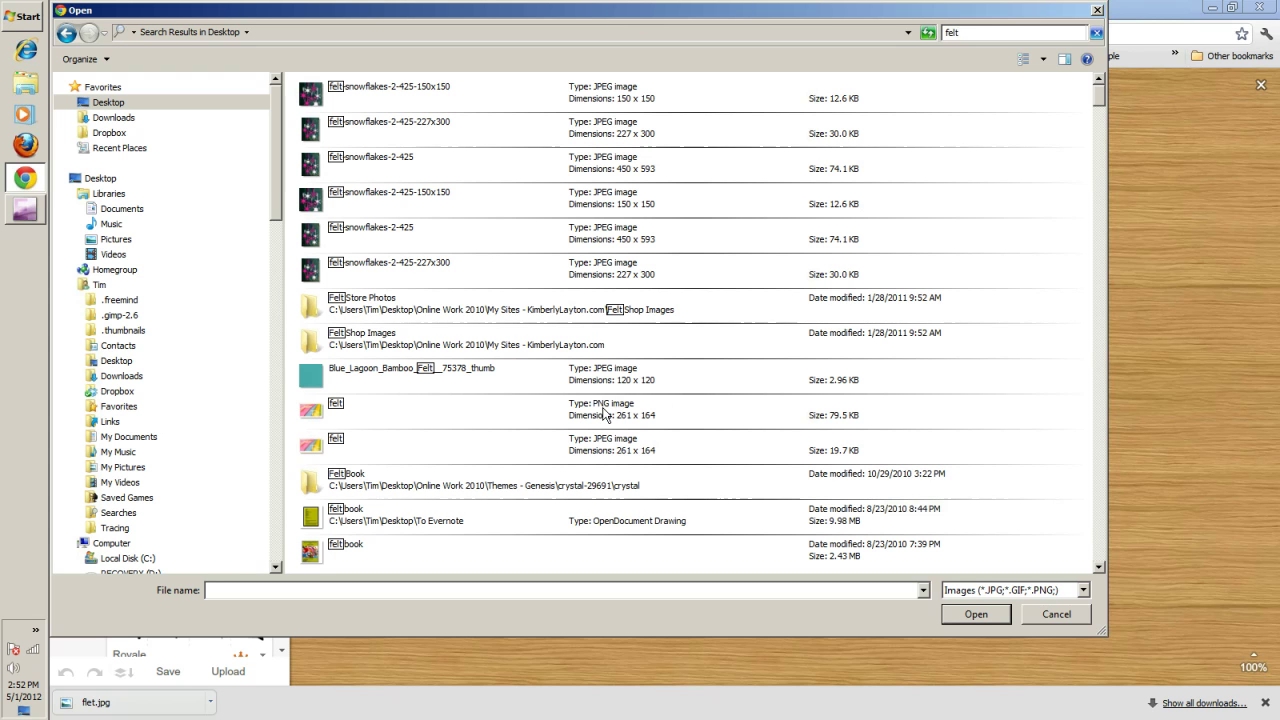
double_click(603, 413)
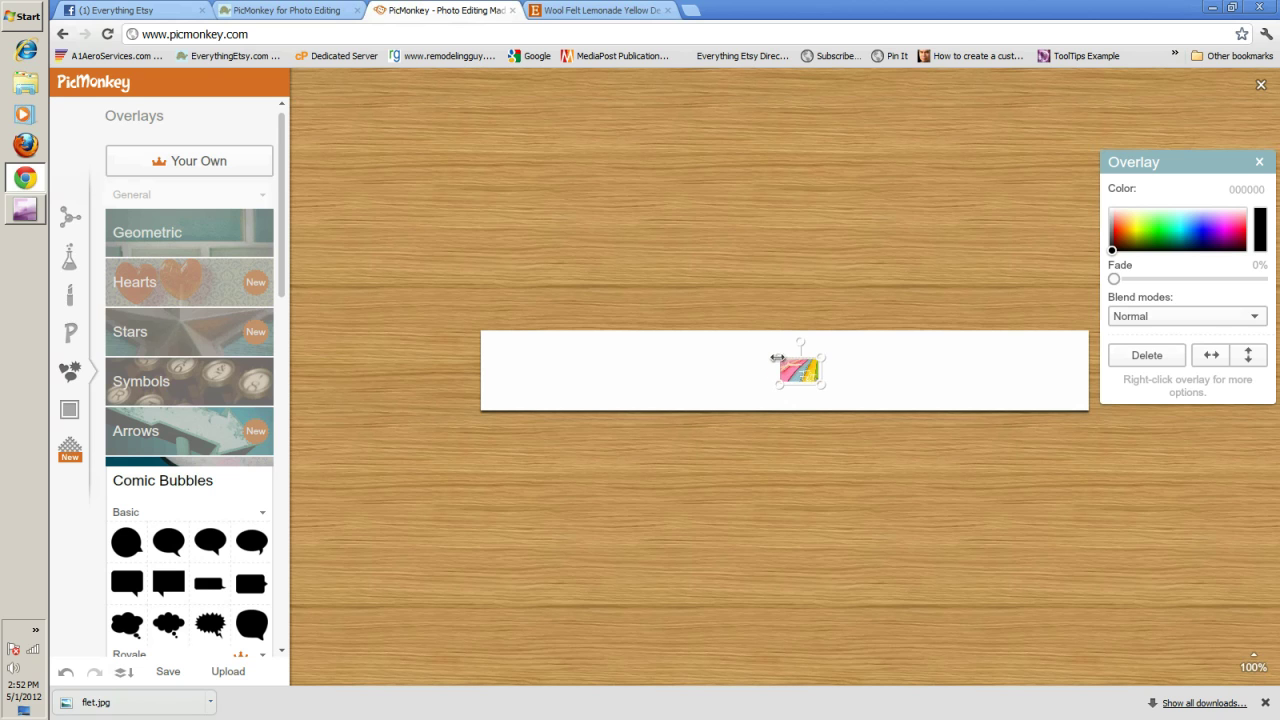
Enlarge the felt overlay to the banner's full height and move it to the left end.
drag(777, 357, 645, 273)
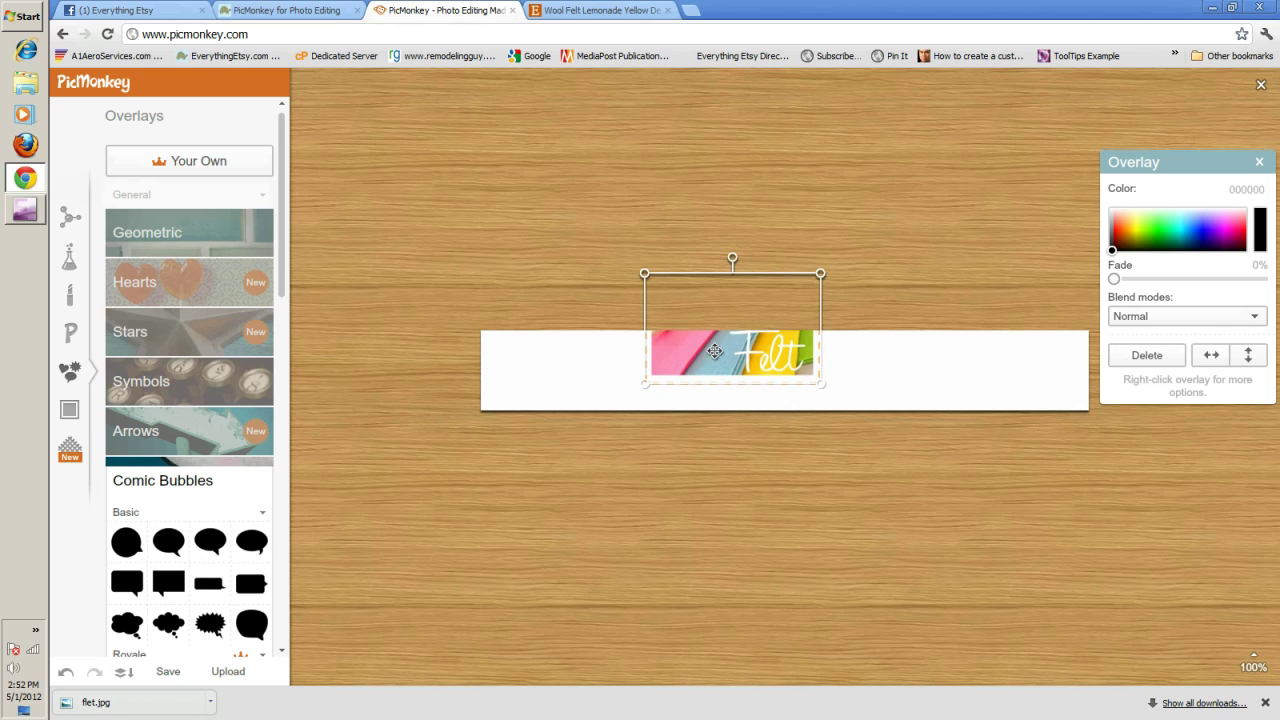
drag(714, 350, 560, 425)
click(694, 245)
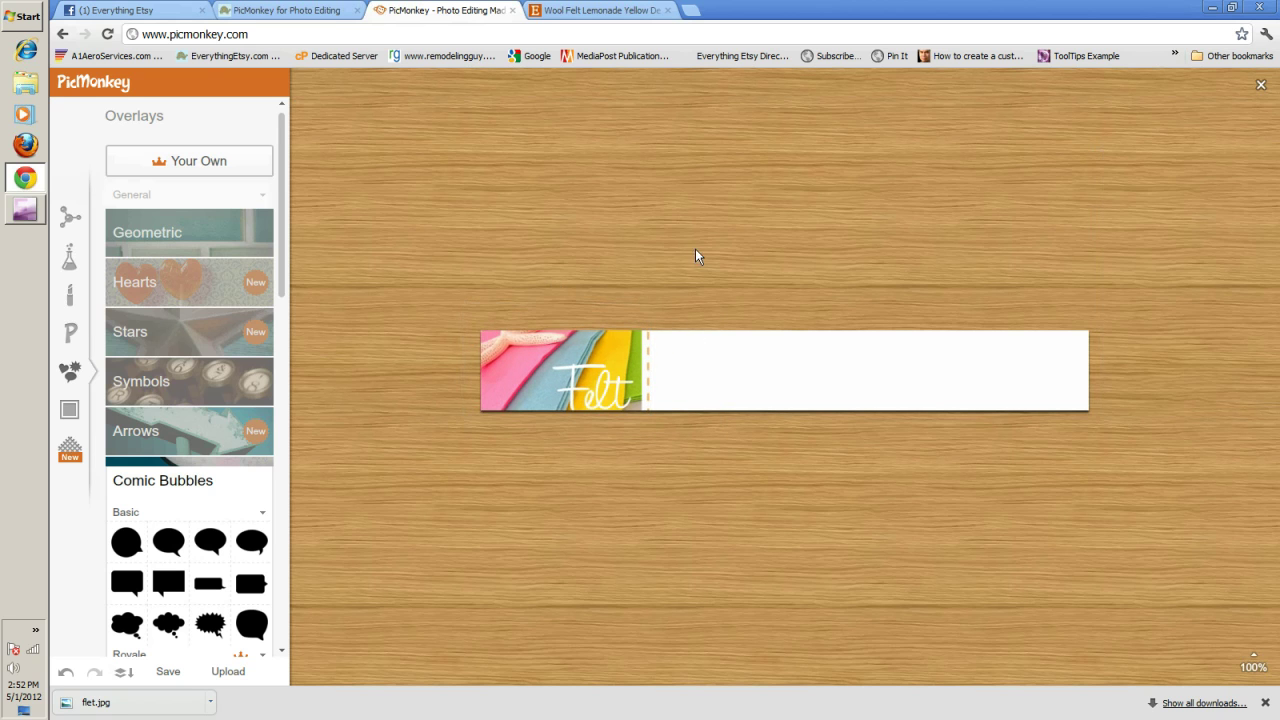